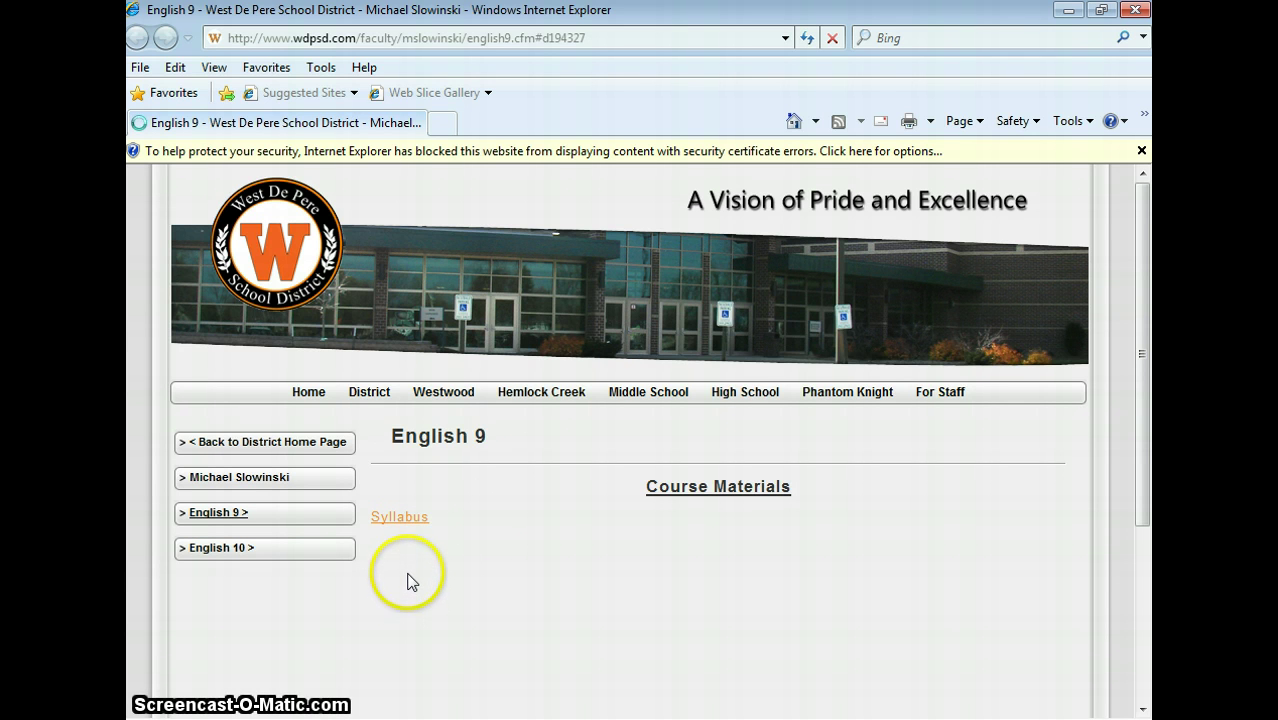
Preview the syllabus PDF linked from the English 9 page's Syllabus link.
click(401, 518)
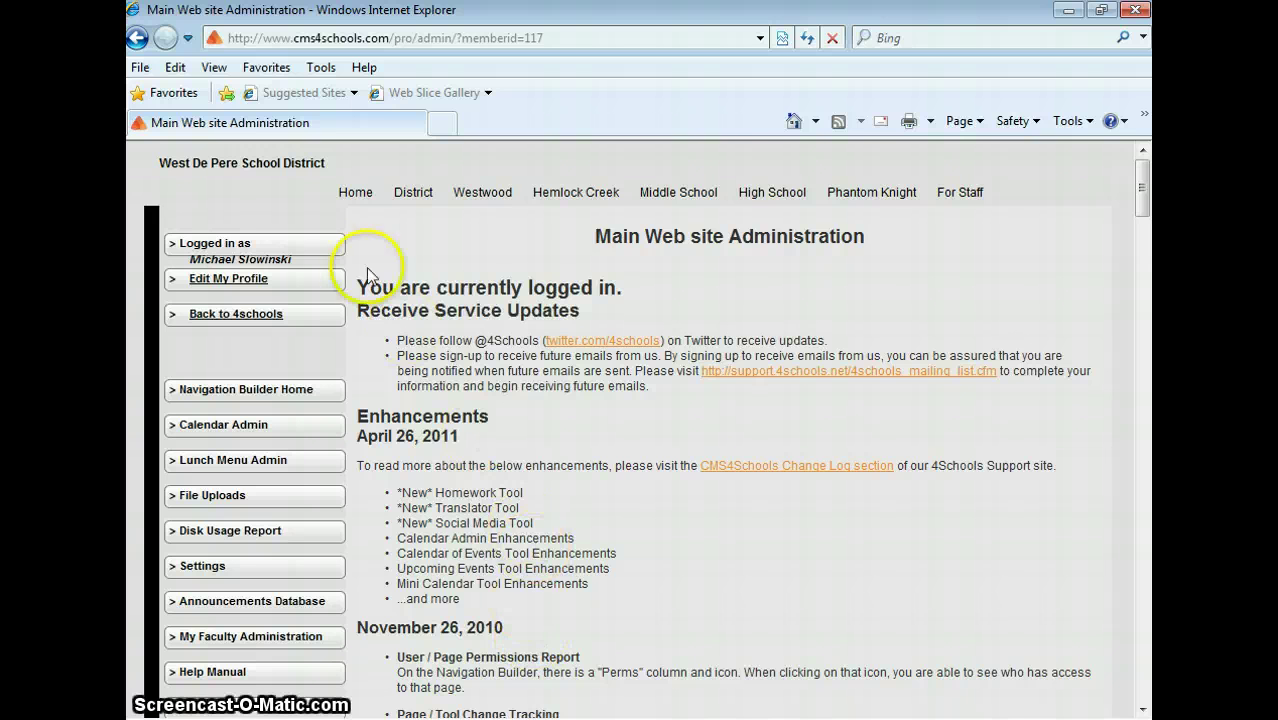
Go through Edit My Profile to My File Uploads to list the faculty folders.
click(313, 287)
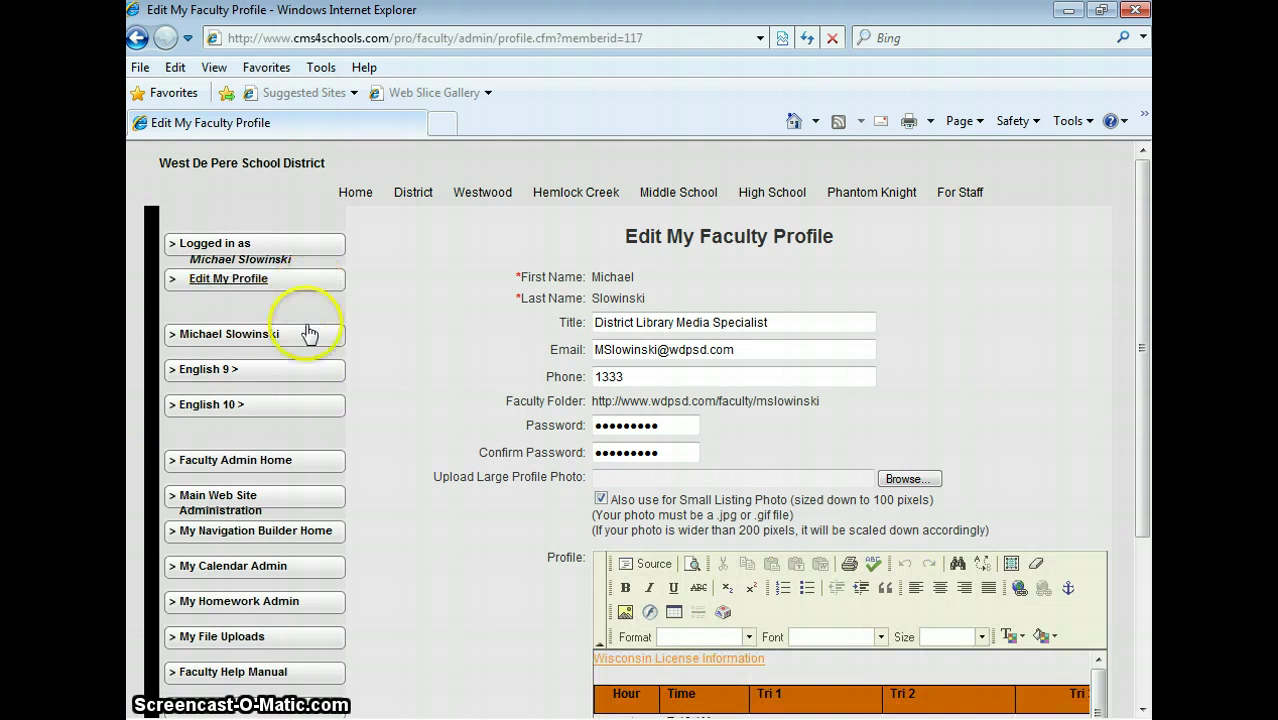
click(291, 641)
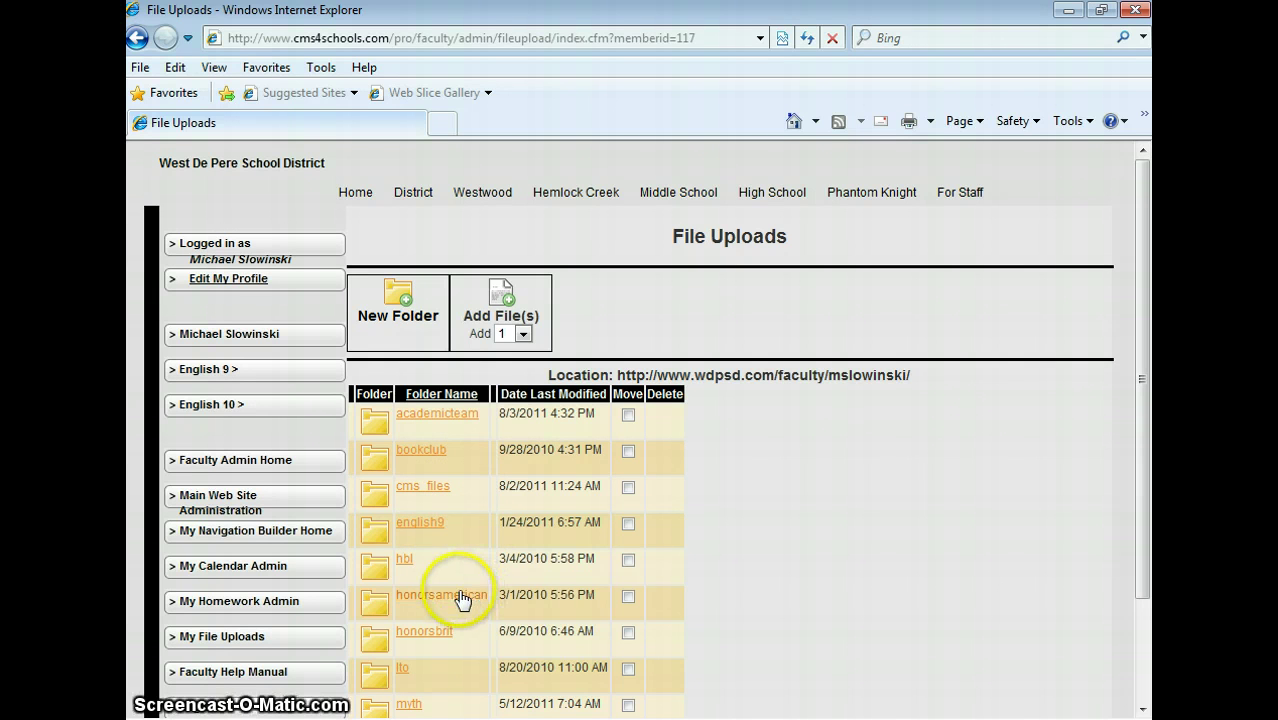
Make a new faculty upload folder called english9a.
click(407, 312)
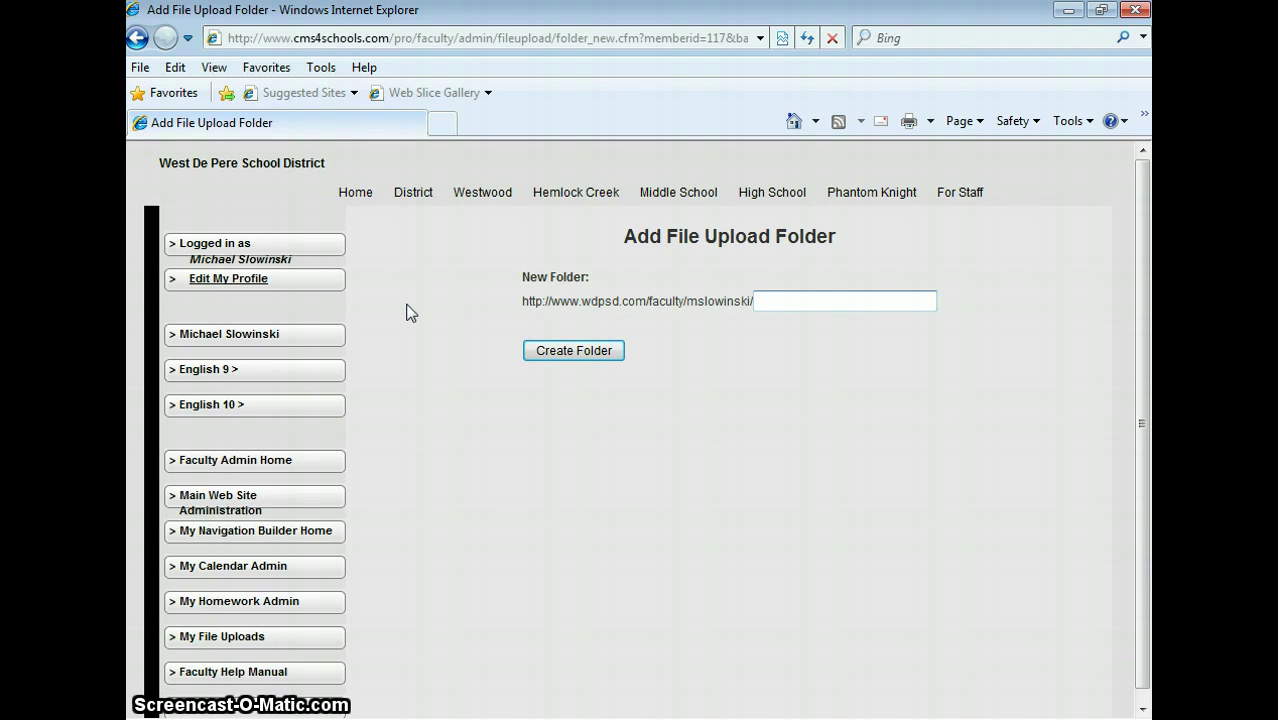
text(e)
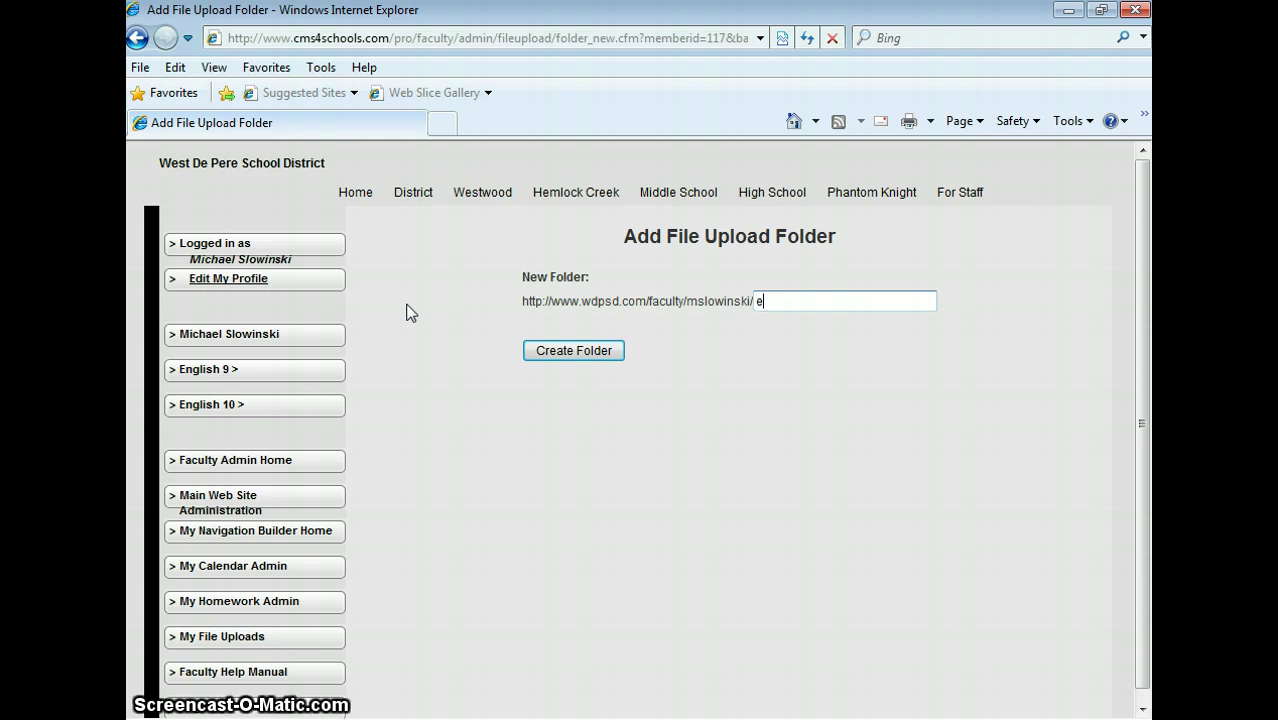
text(nglish9a)
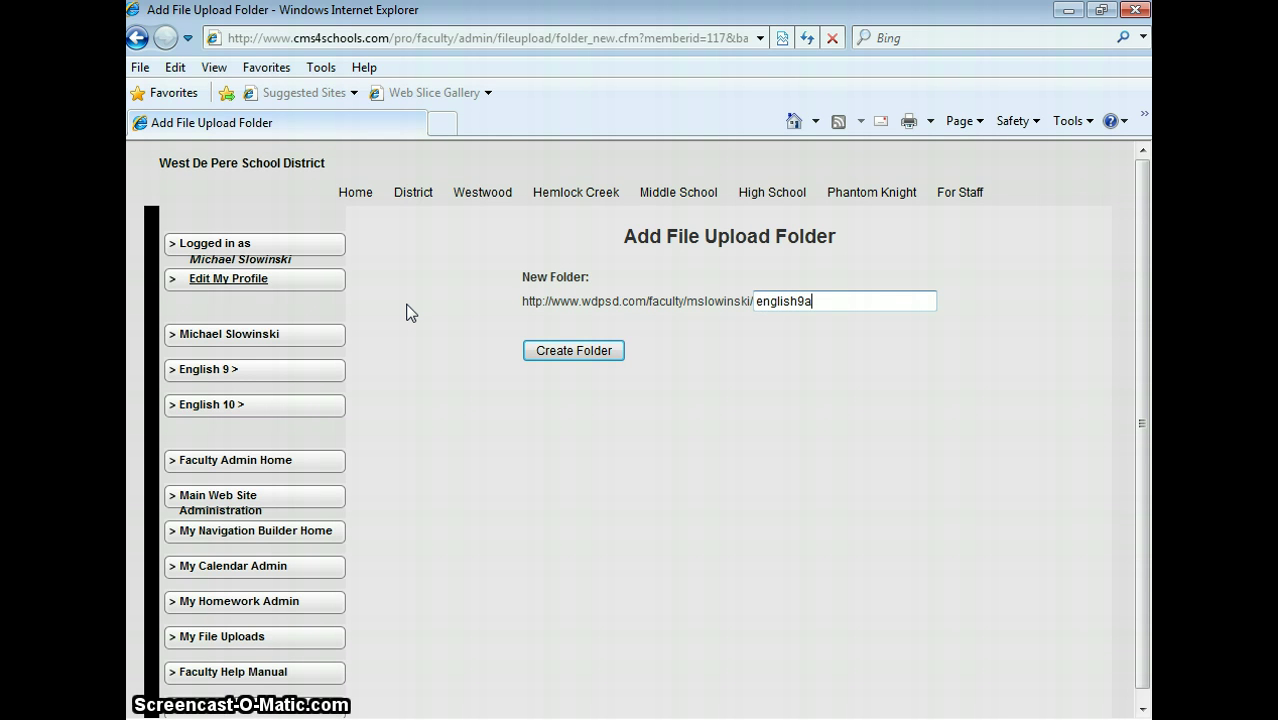
click(554, 352)
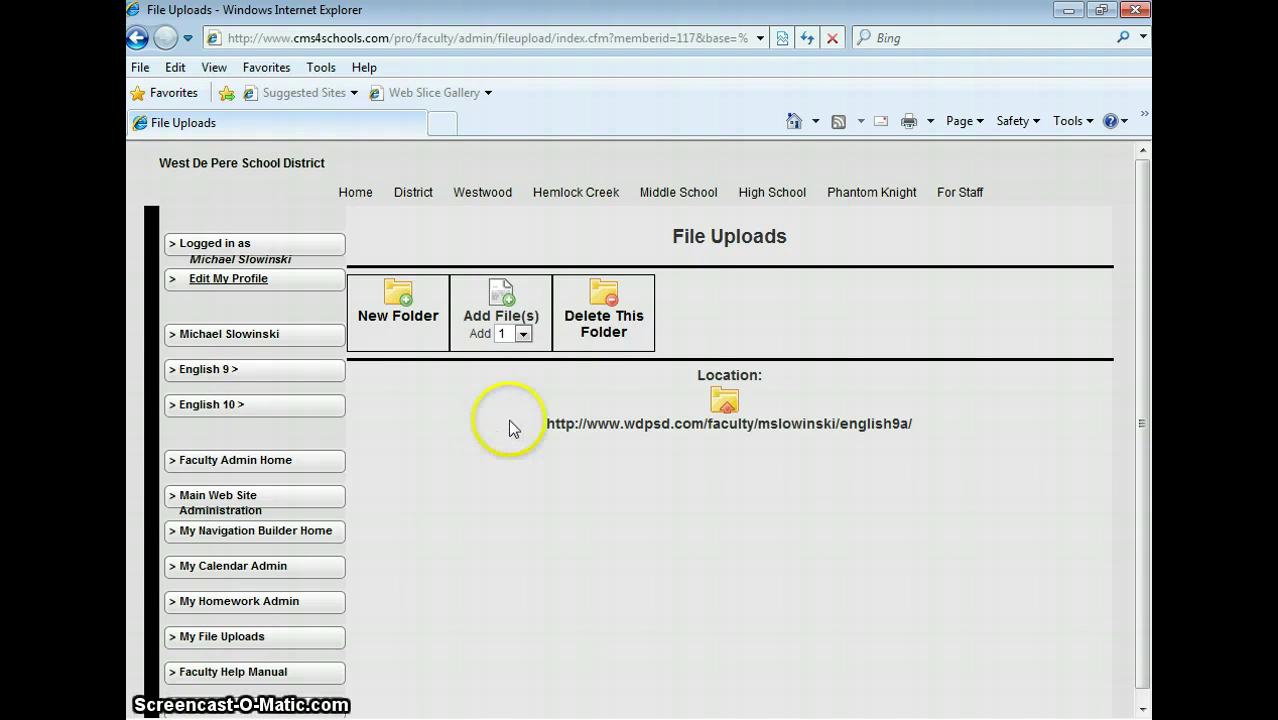
Upload 9th Grade English Syllabus.pdf into english9a, keeping the file count at 1.
click(523, 335)
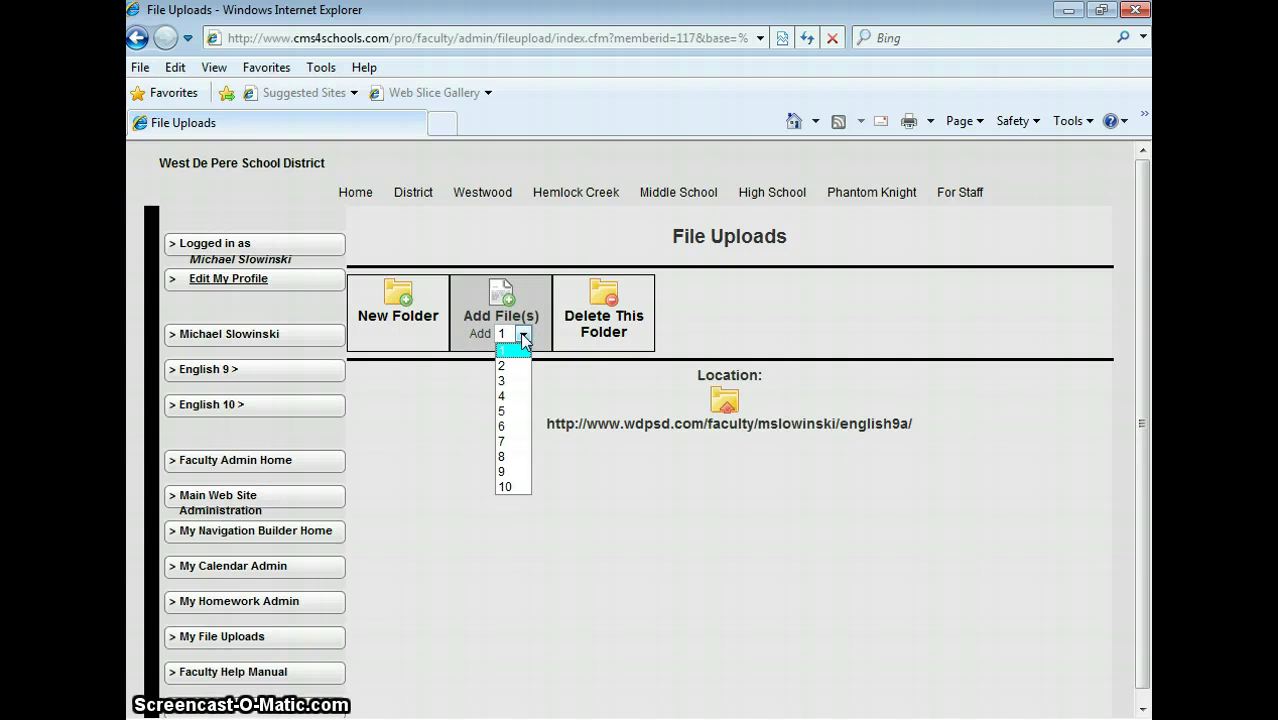
click(508, 340)
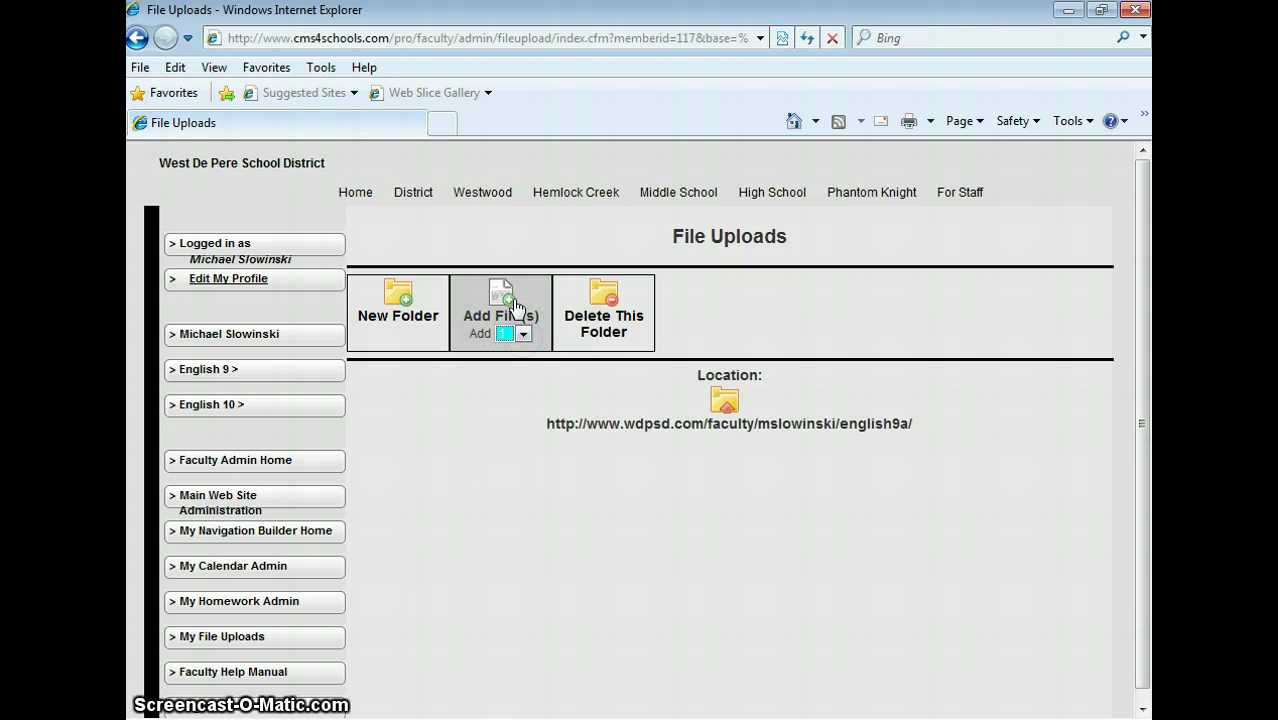
click(514, 300)
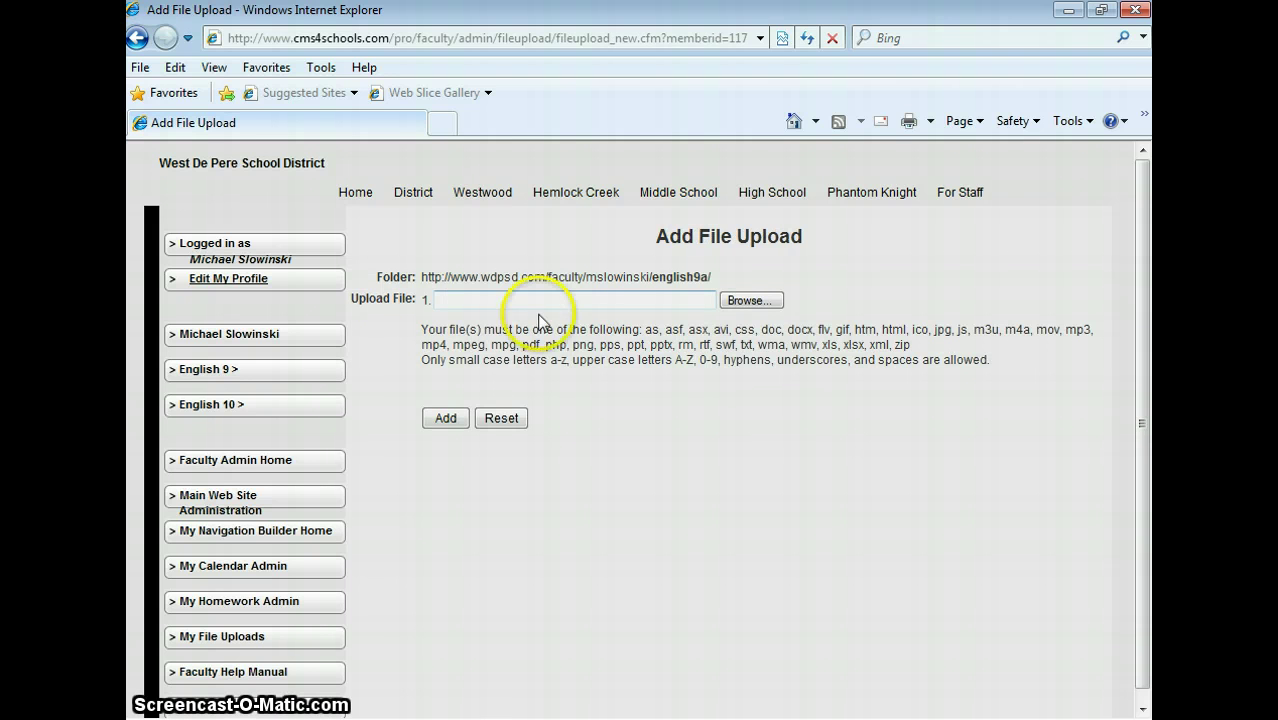
click(741, 304)
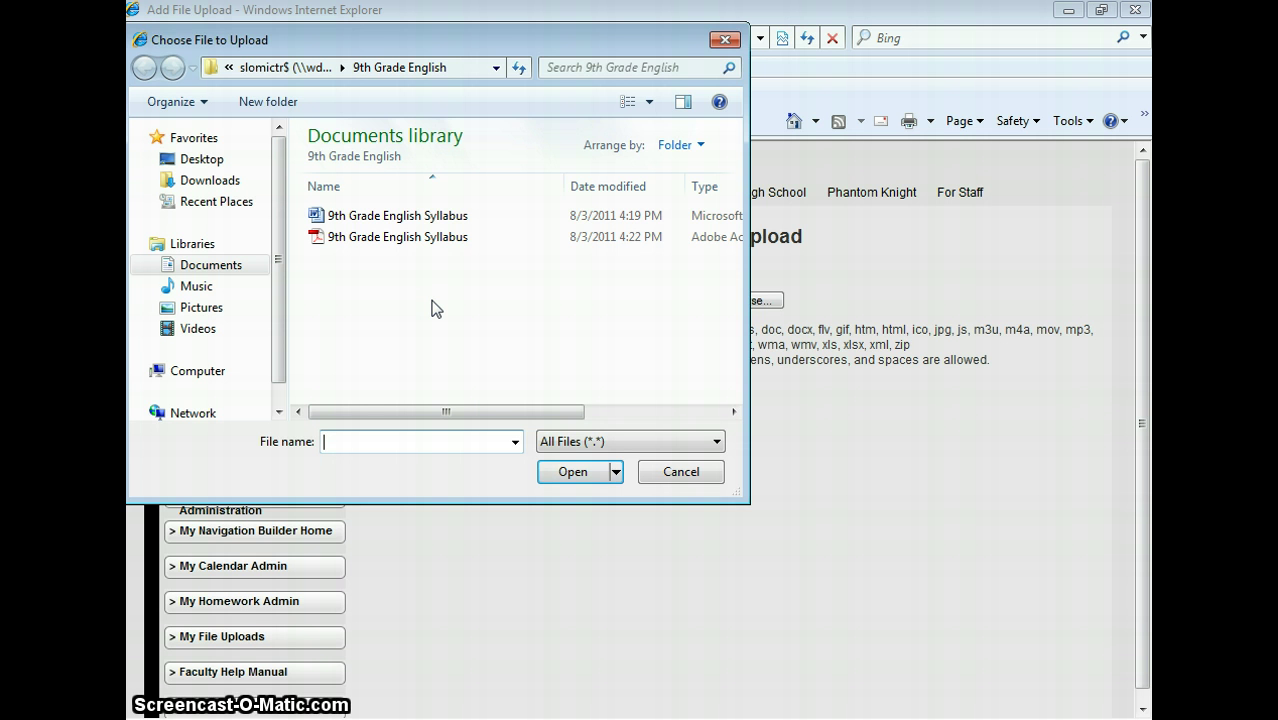
double_click(421, 238)
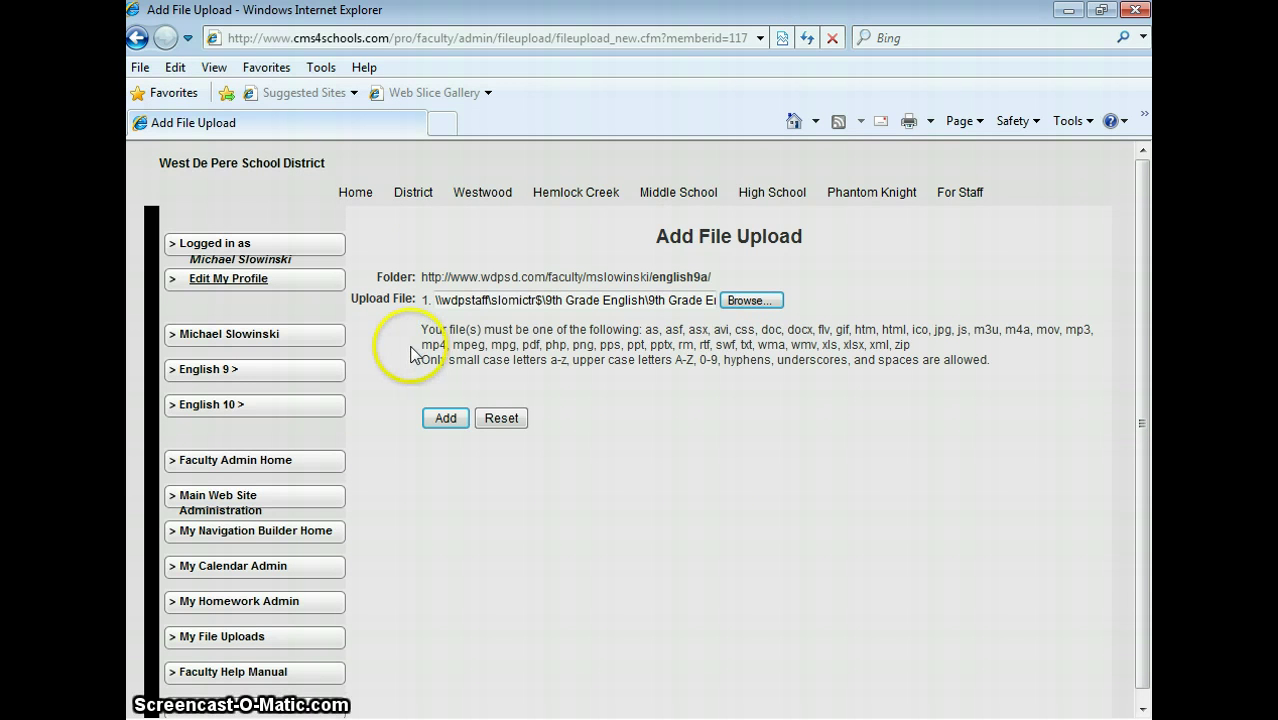
click(445, 420)
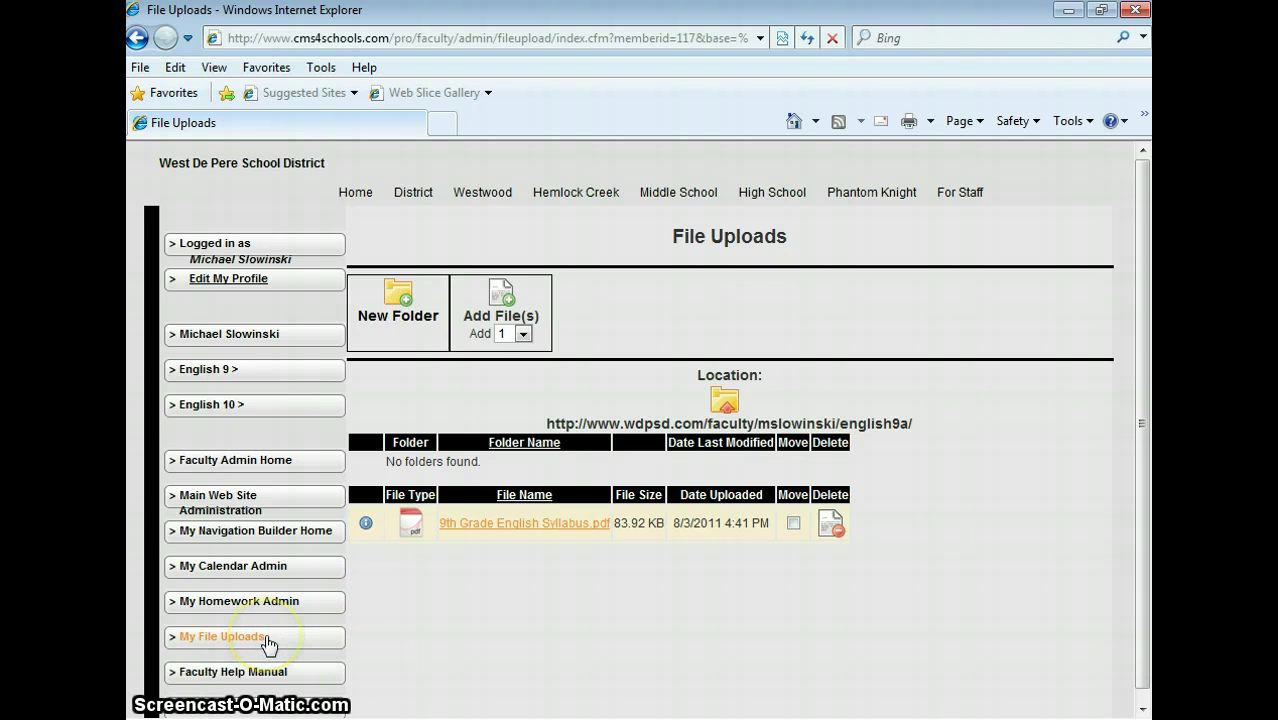
click(268, 641)
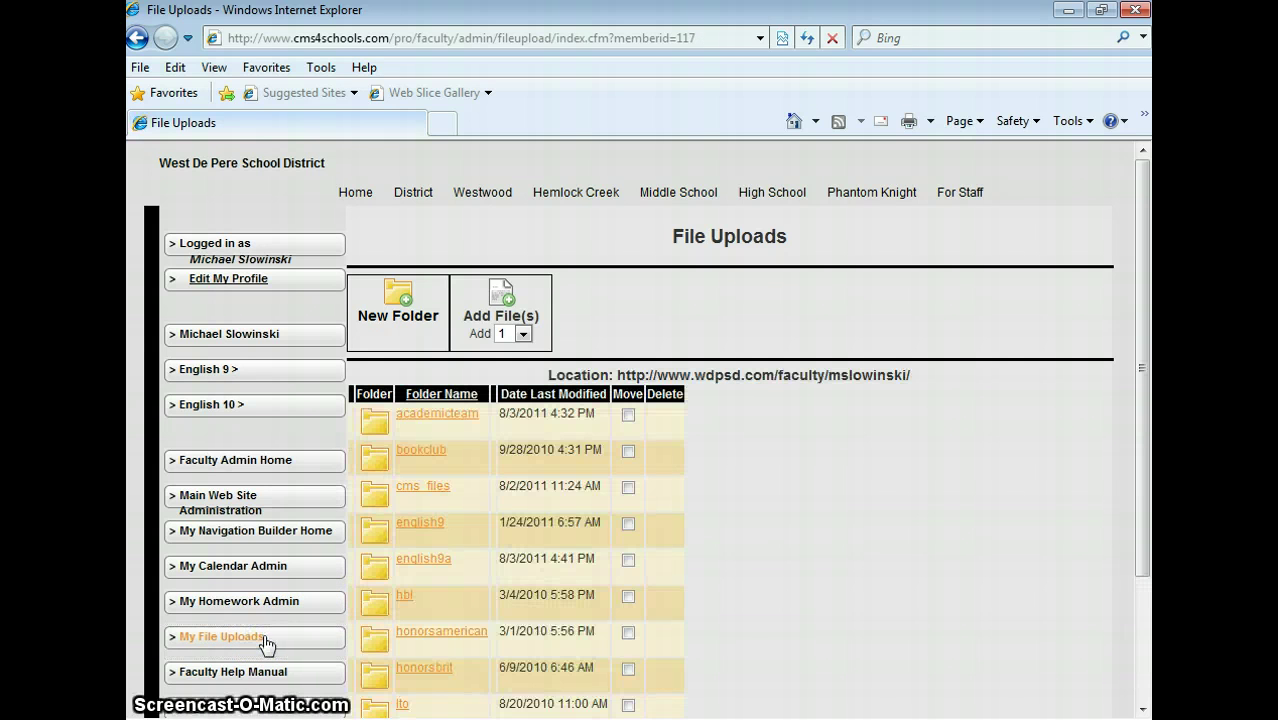
click(443, 564)
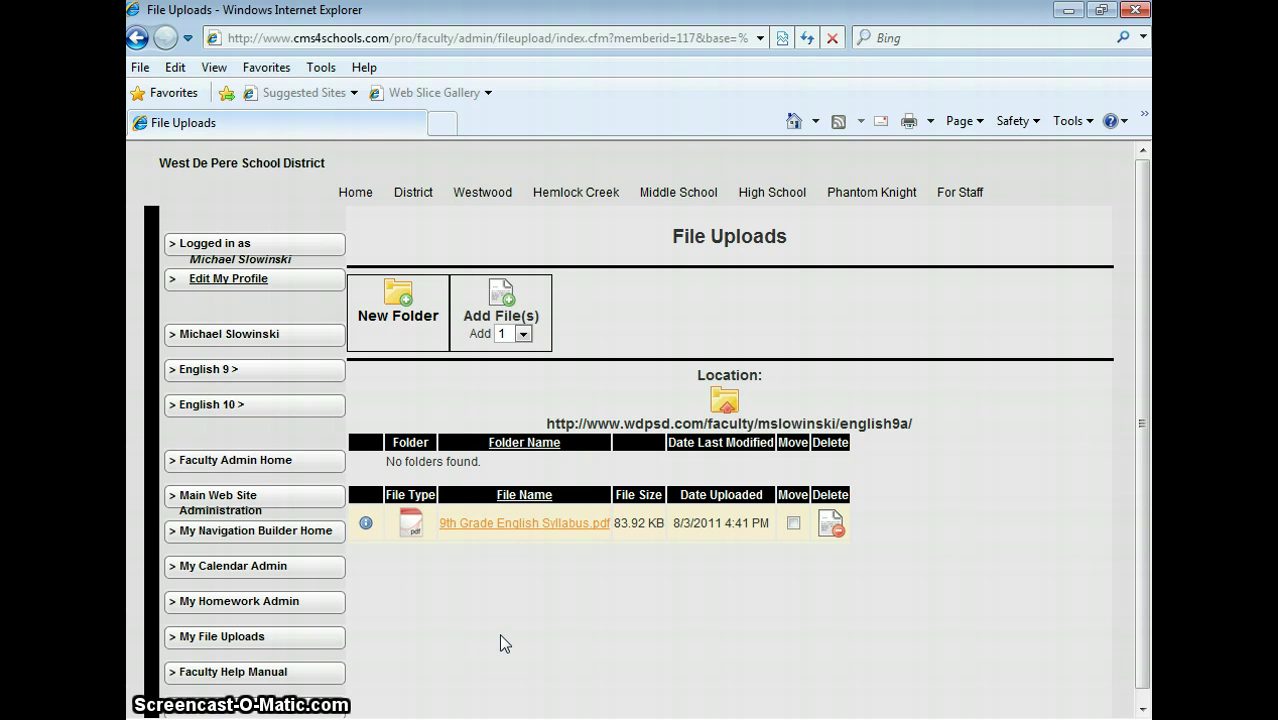
click(517, 537)
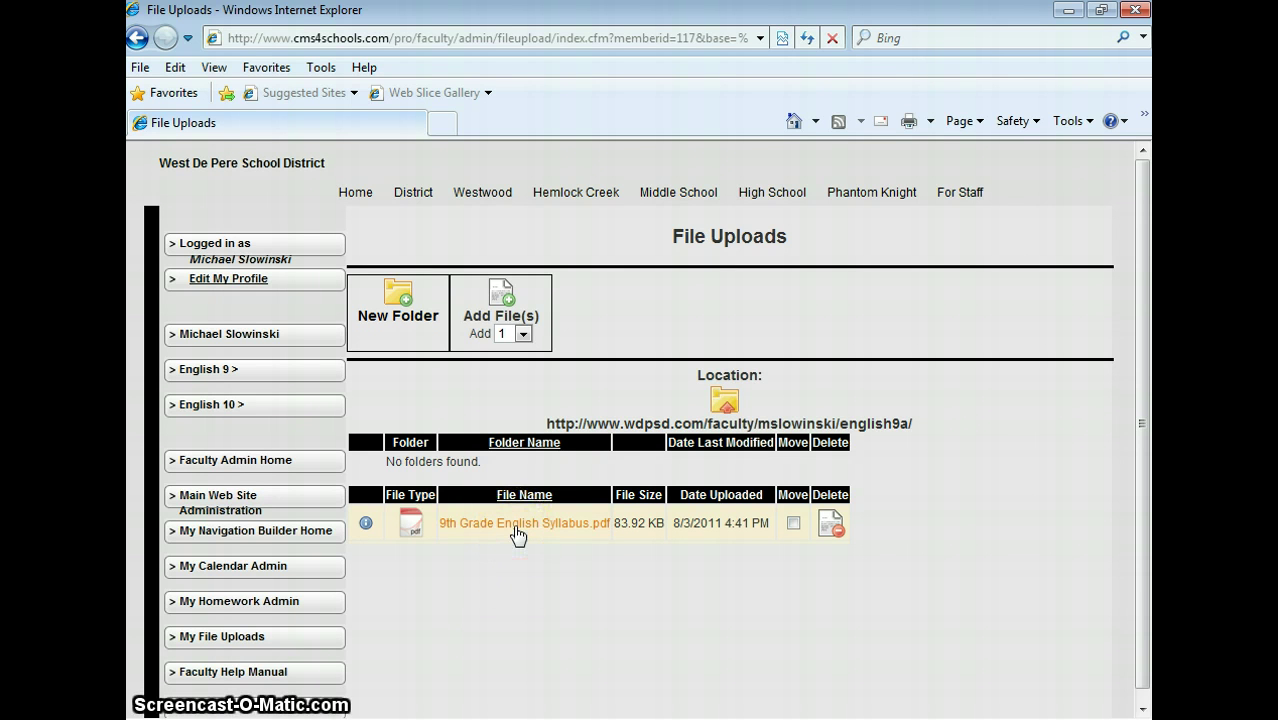
right_click(517, 535)
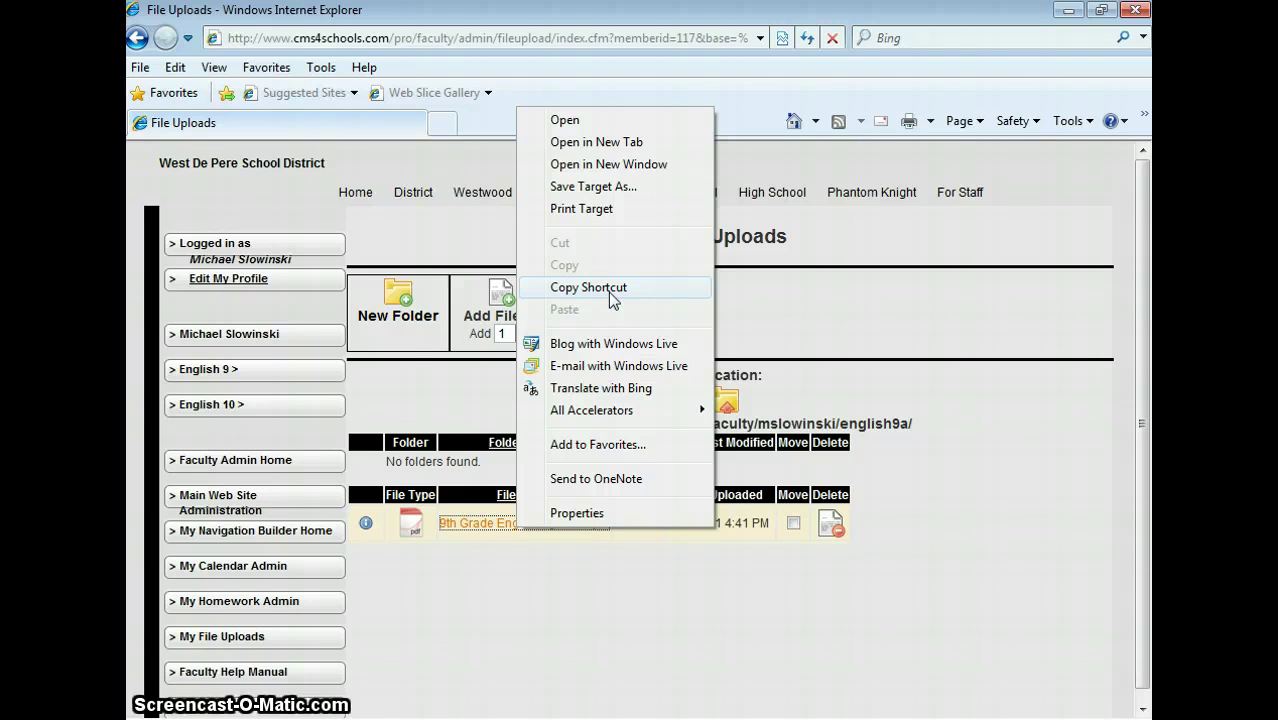
click(609, 290)
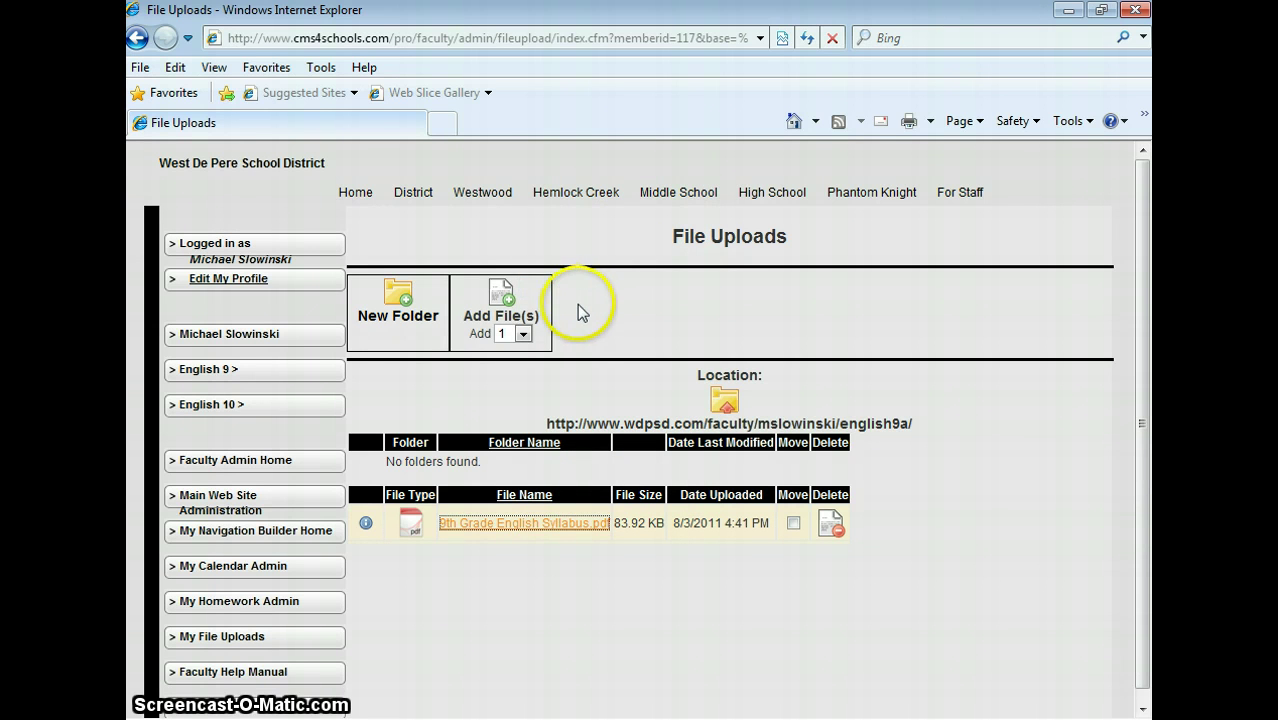
Add a Text/Graphic Editor block placed at the top of the English 9 main body.
mouse_move(224, 375)
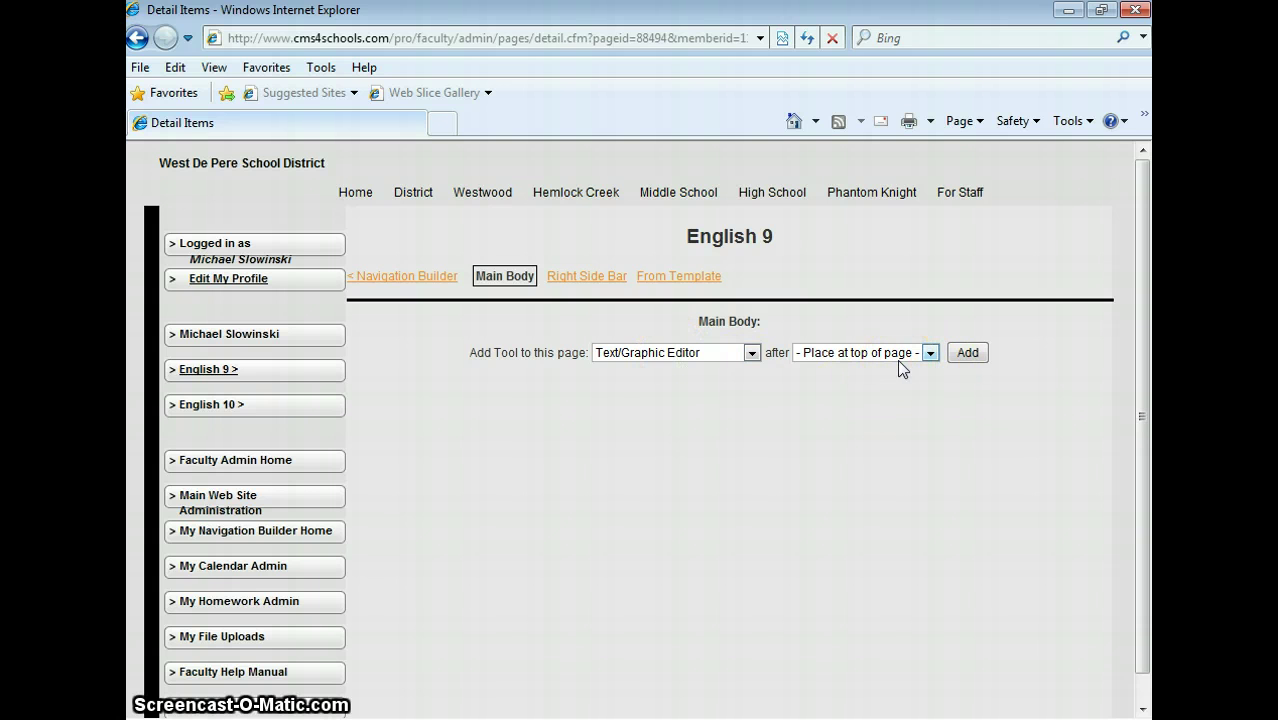
click(967, 354)
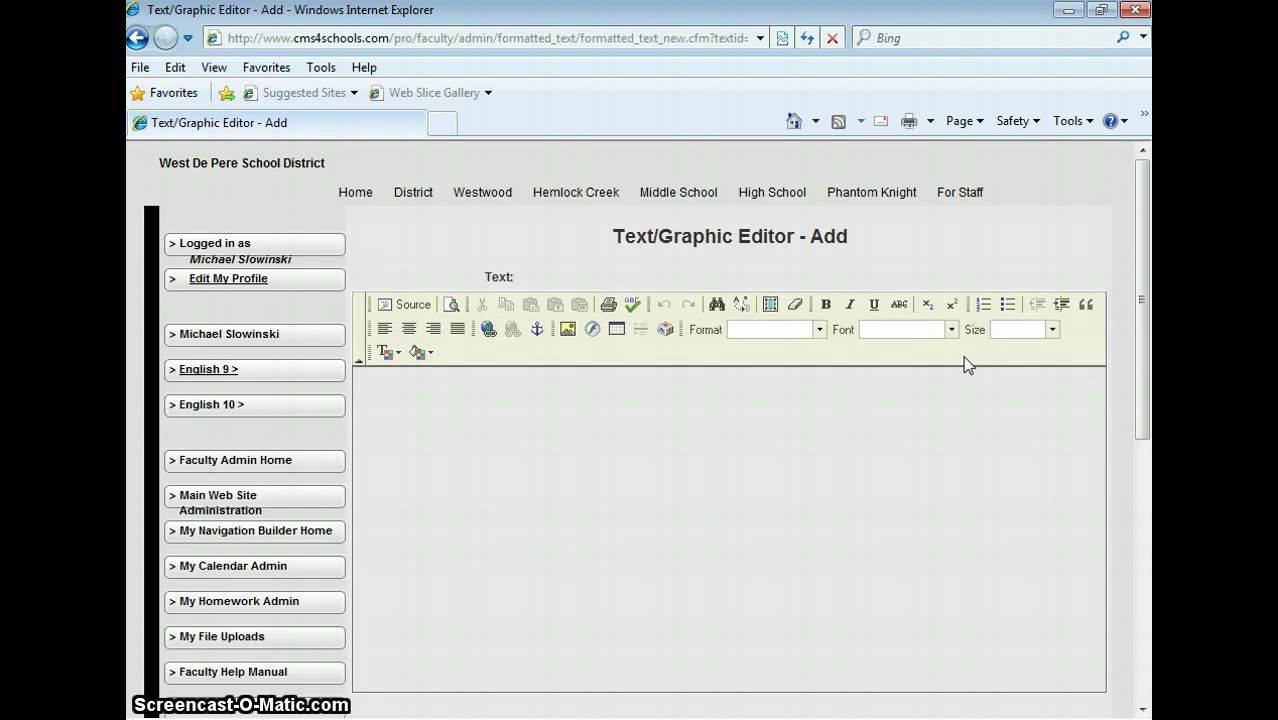
Type a centred 'Course Materials' heading in the empty text block.
click(567, 541)
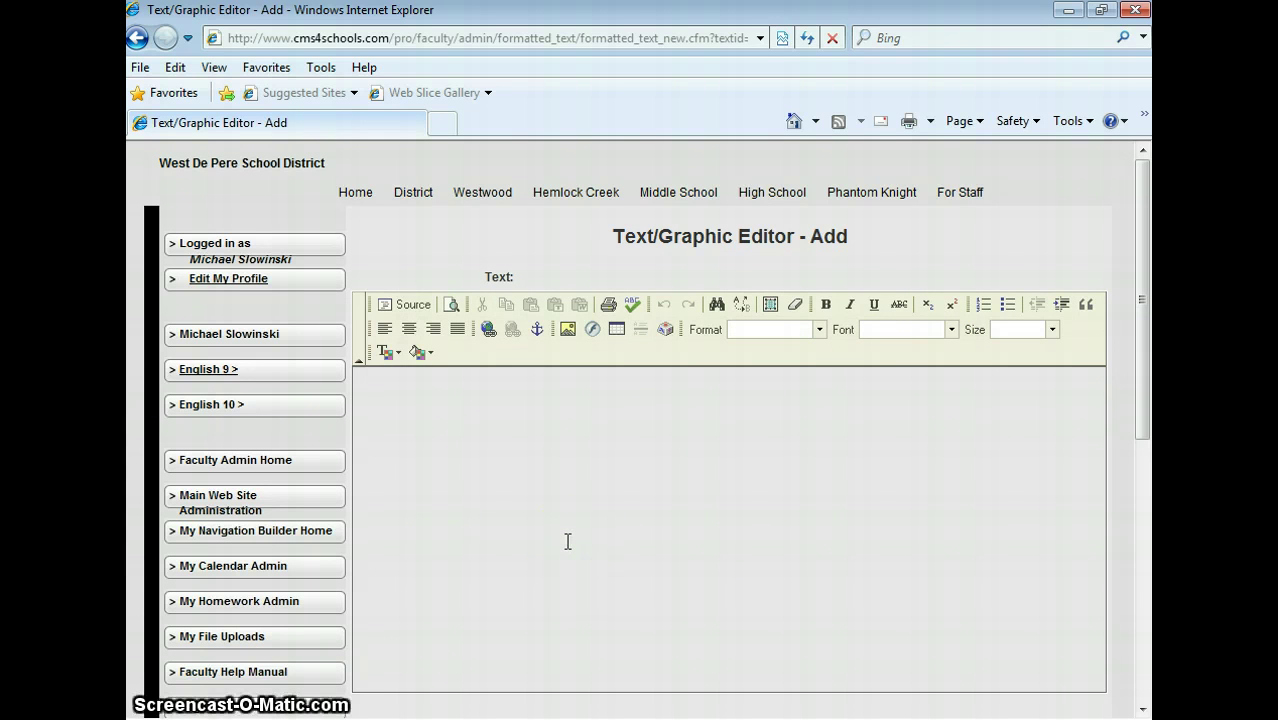
click(741, 398)
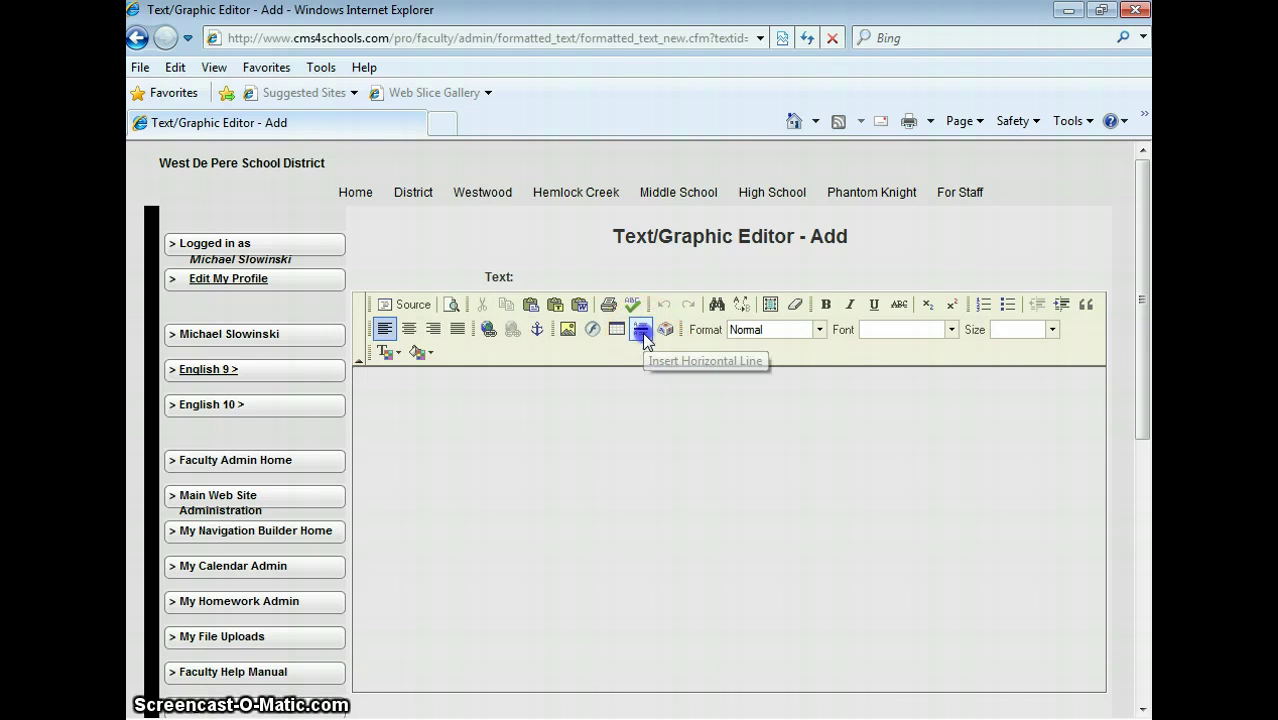
click(642, 332)
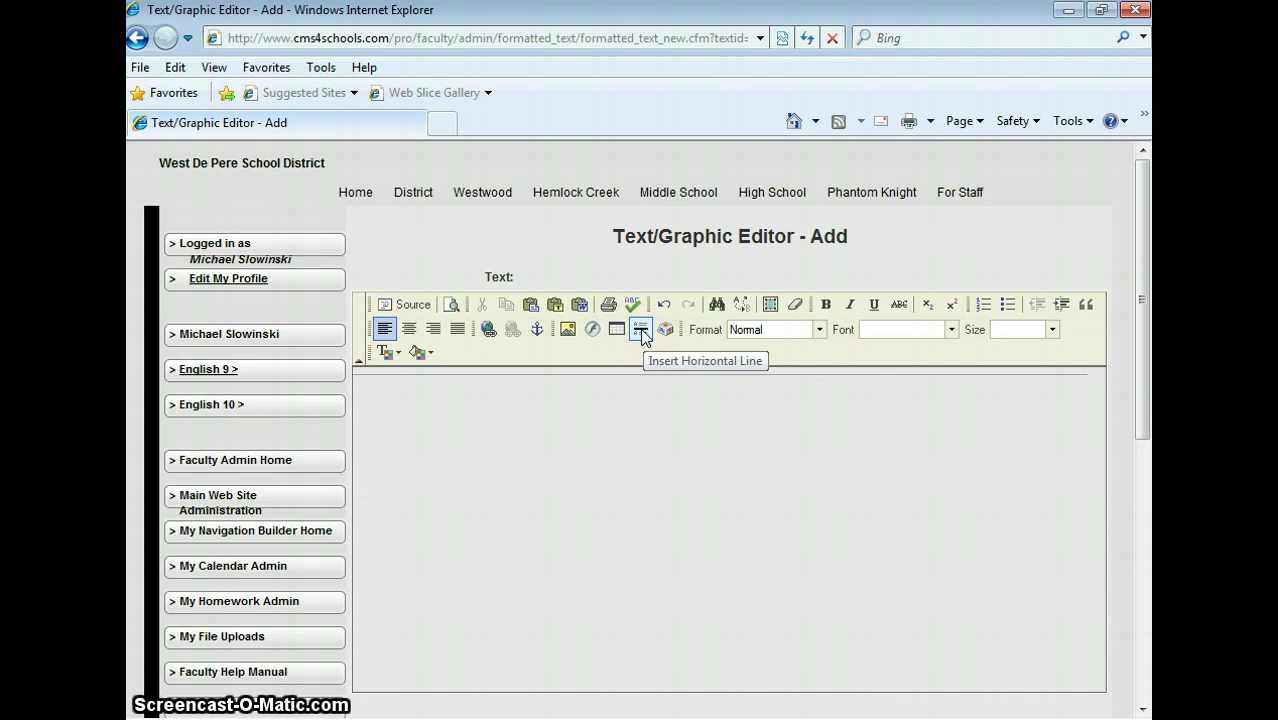
click(408, 330)
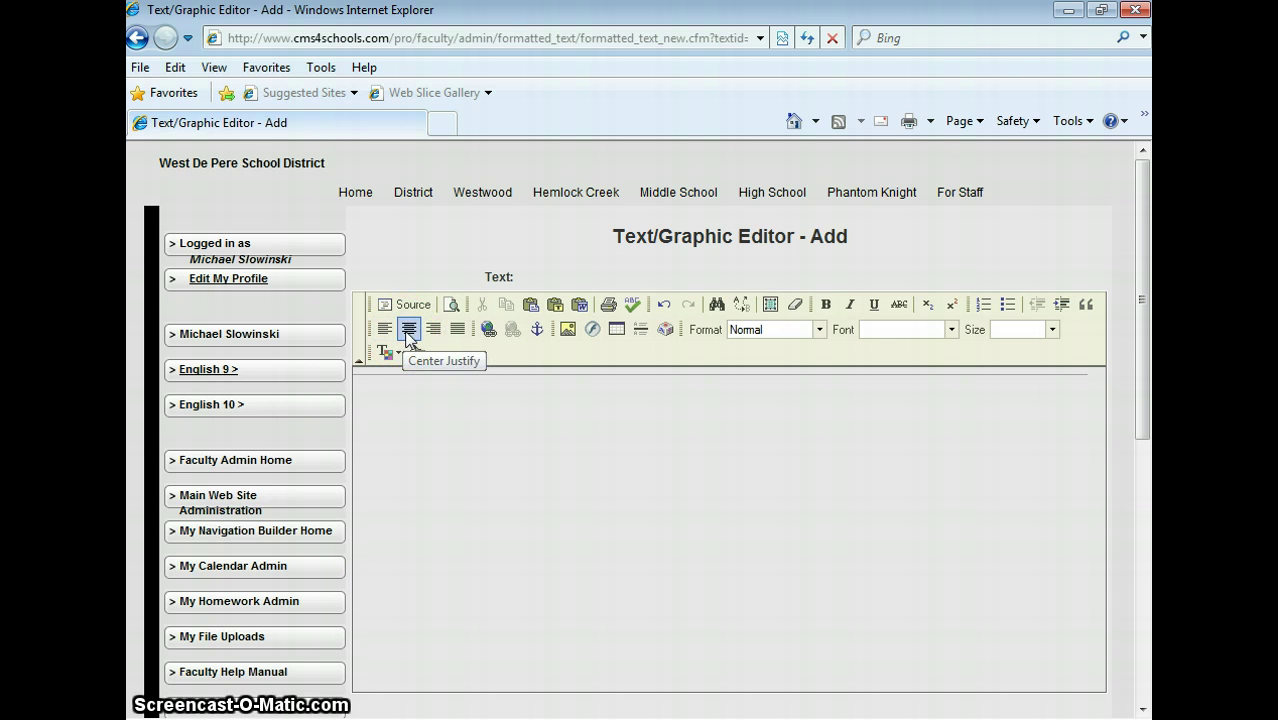
text(Co)
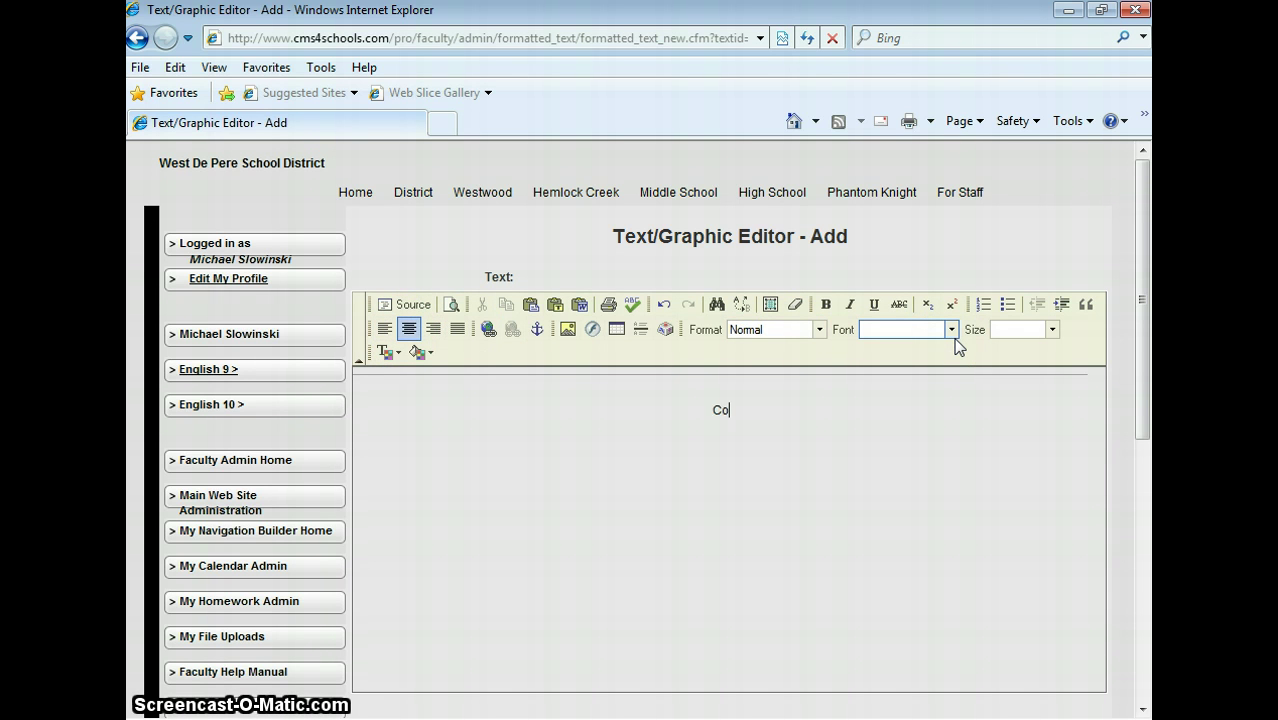
text(urse Materials)
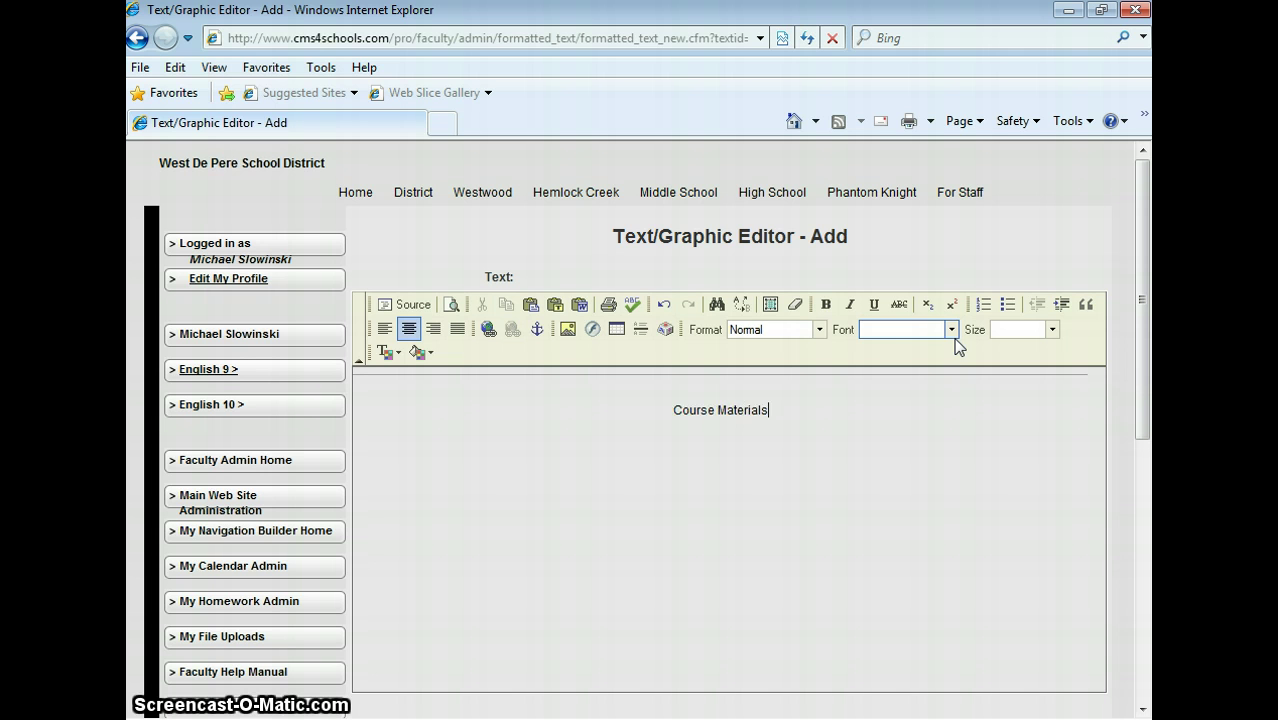
Make the heading bold, underlined and medium size, and start a new line below.
drag(768, 410, 690, 412)
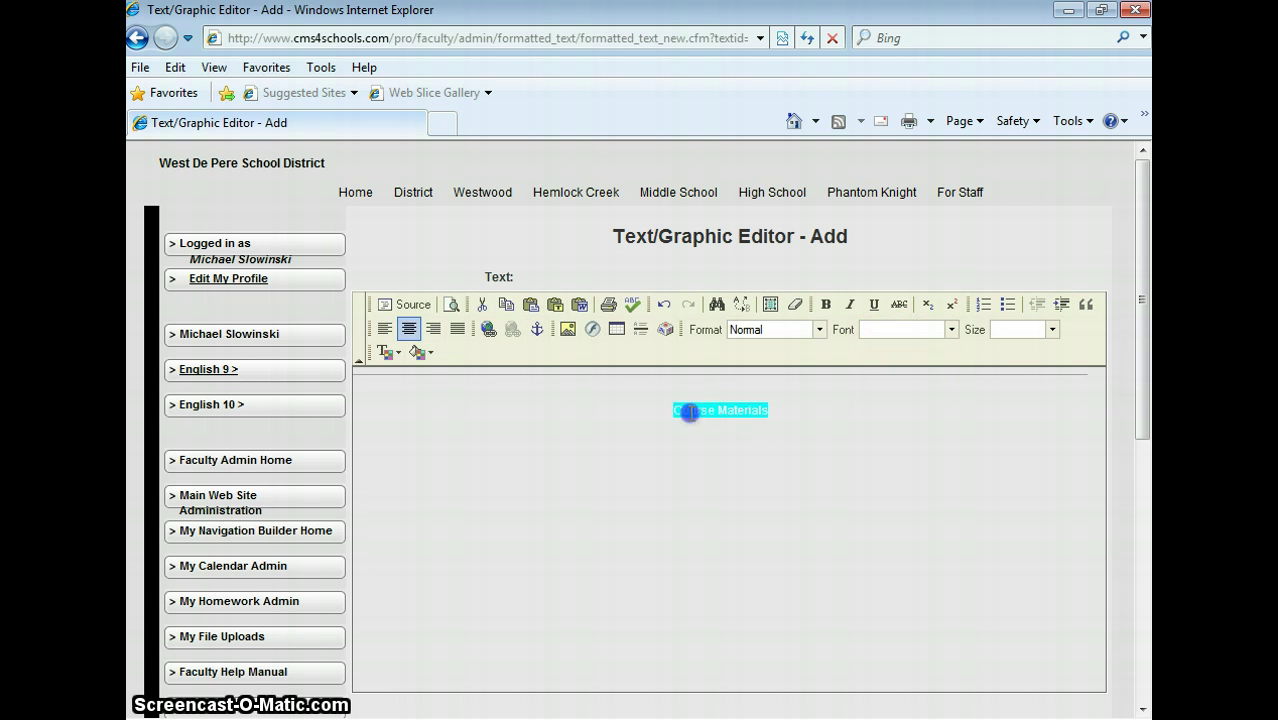
click(826, 304)
click(873, 306)
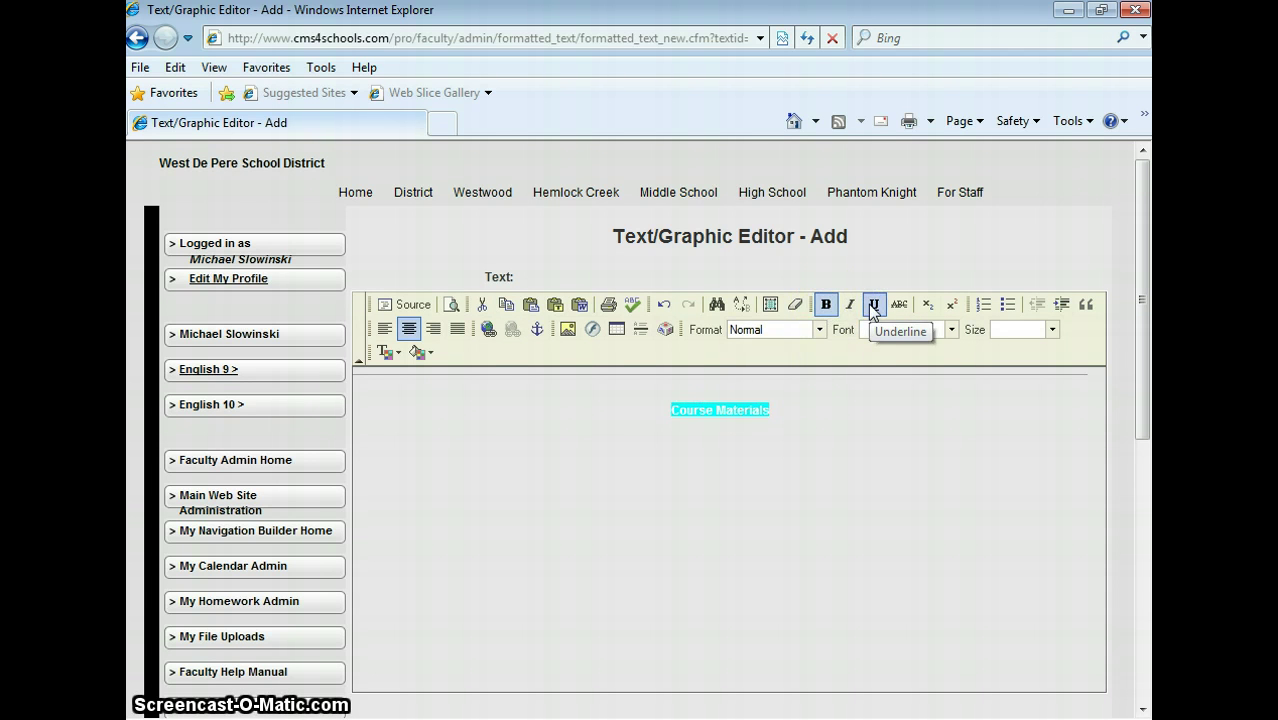
click(1052, 330)
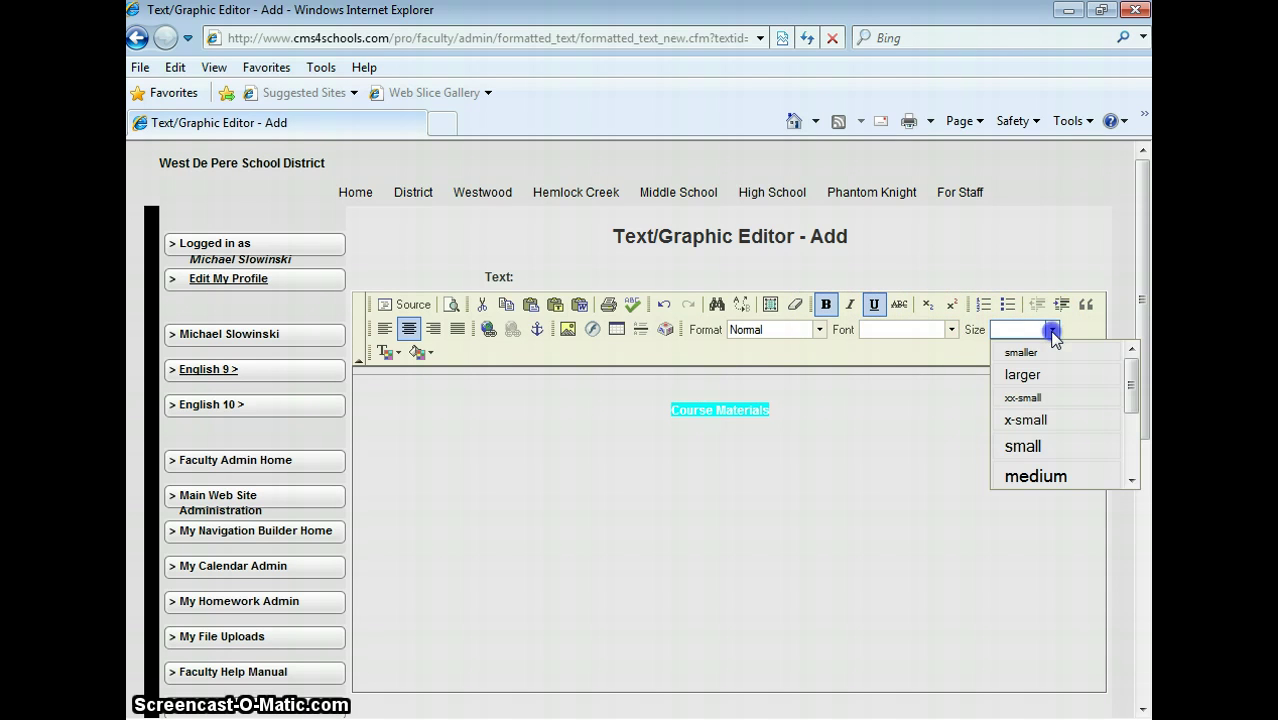
click(1045, 475)
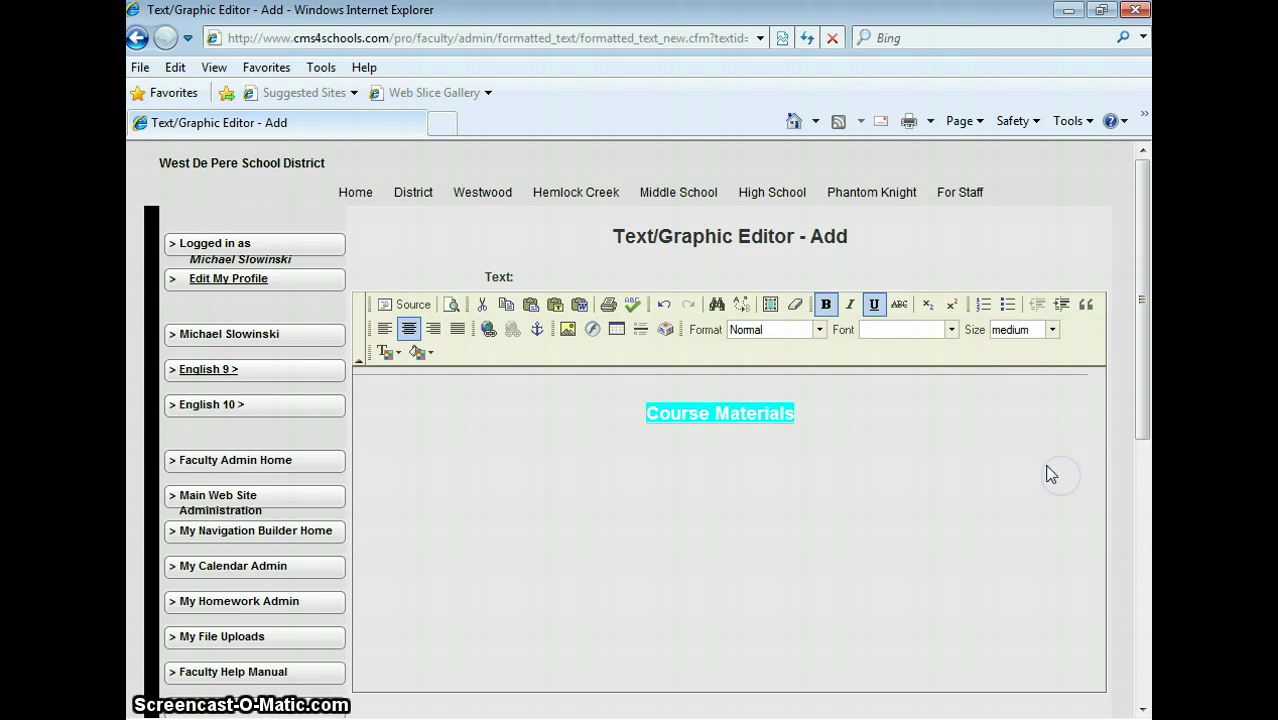
click(918, 417)
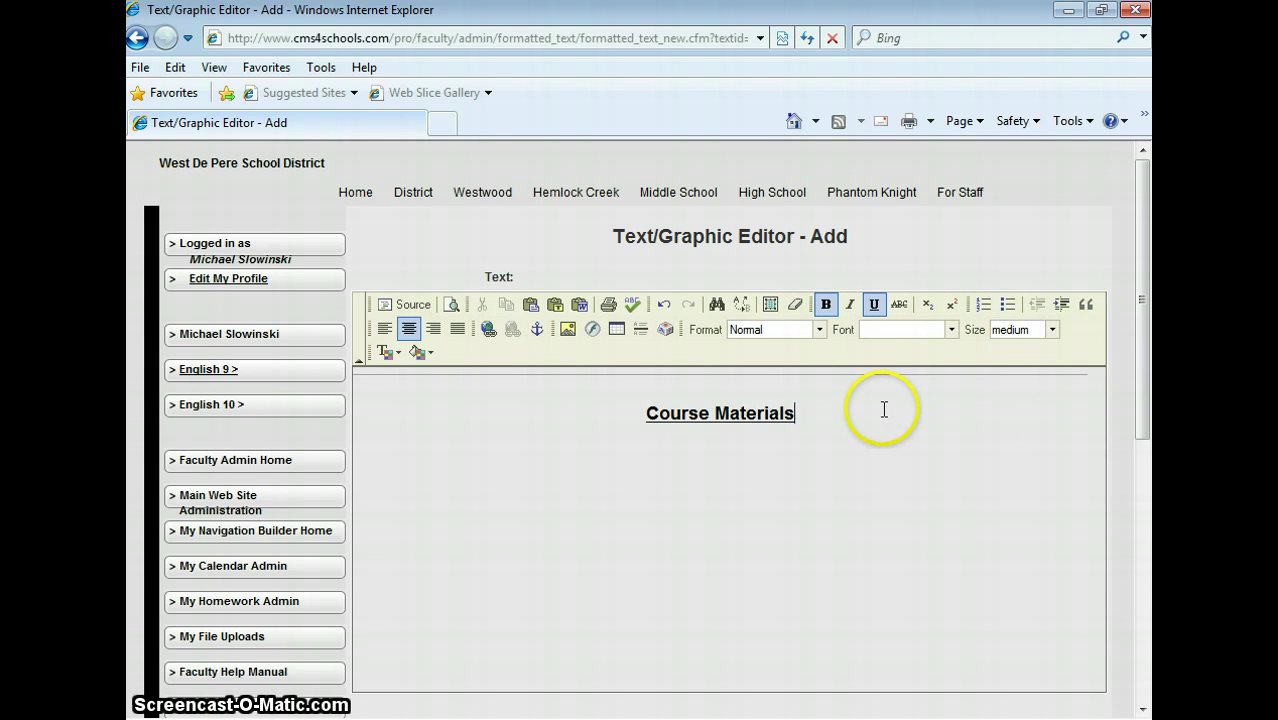
key(Return)
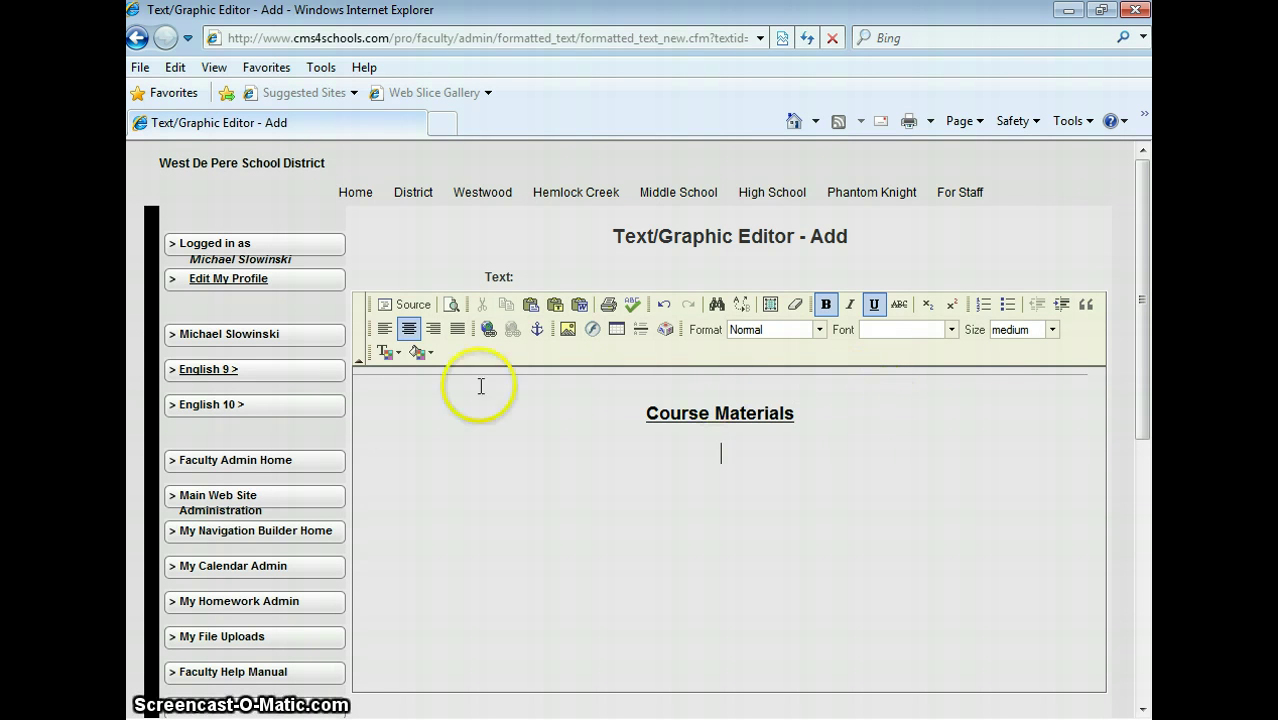
Type 'Syllabus' left-aligned in small size on the new line and select it.
click(385, 332)
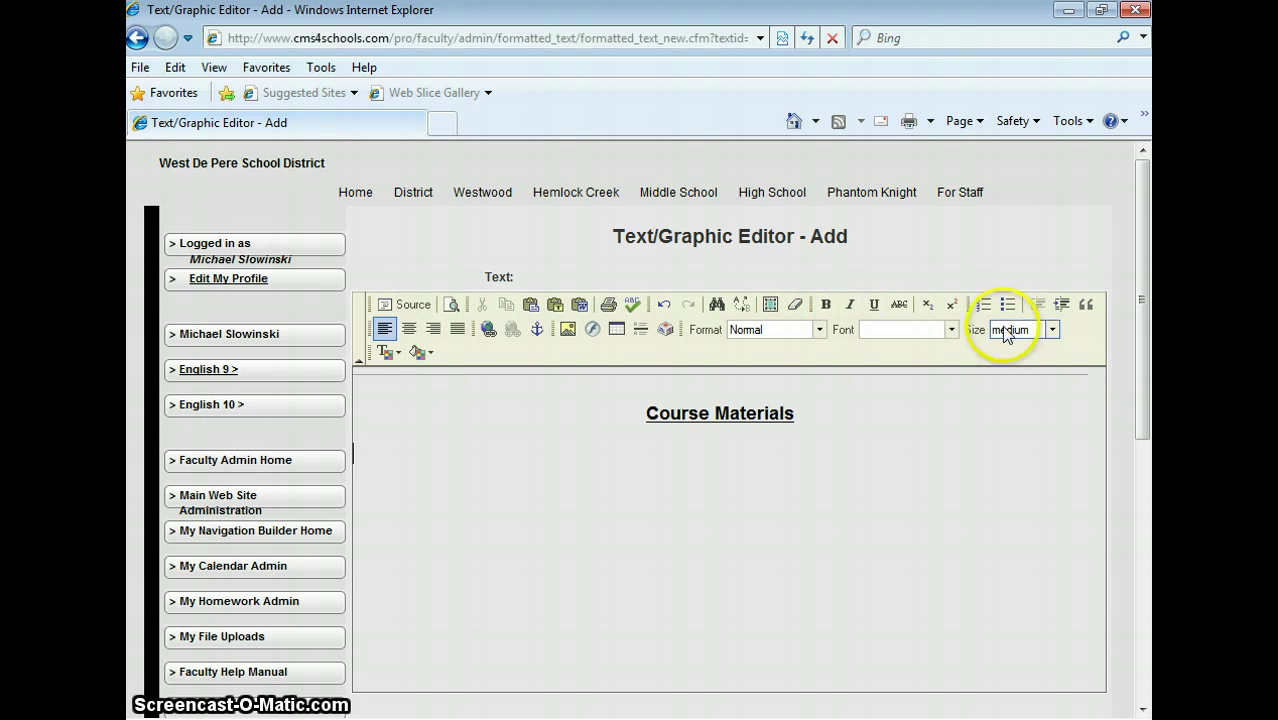
click(1050, 330)
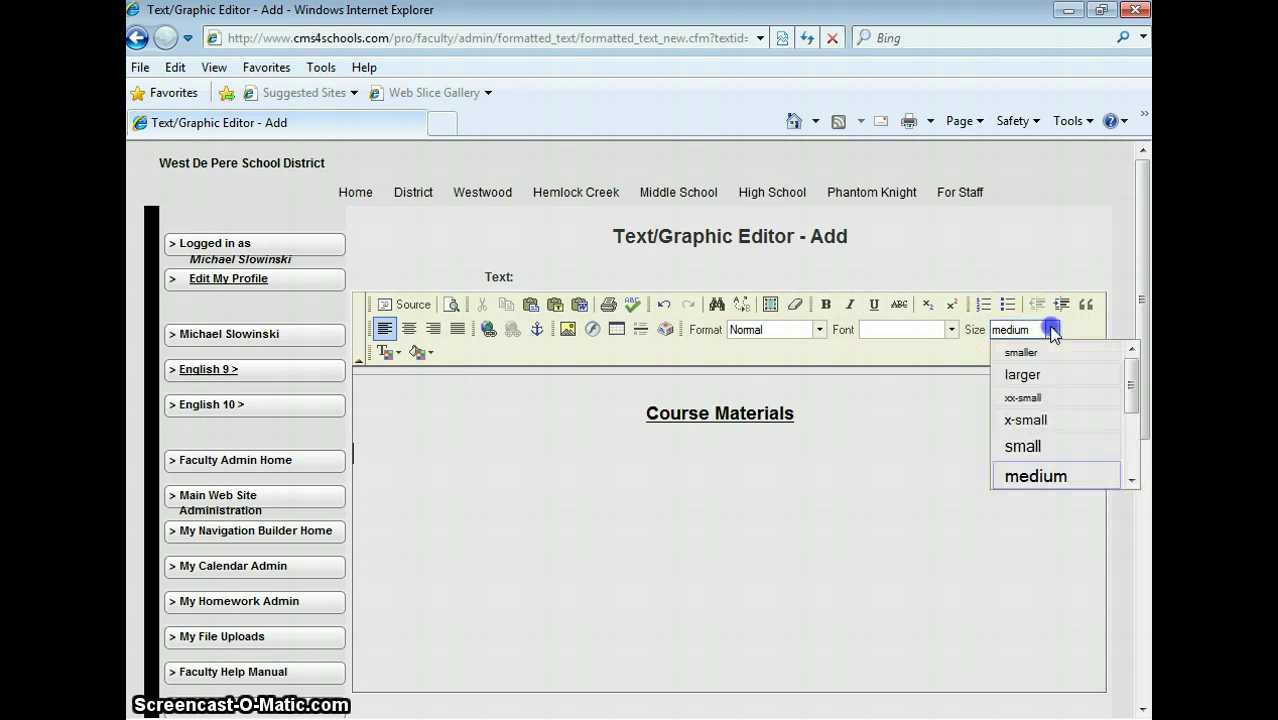
click(1057, 450)
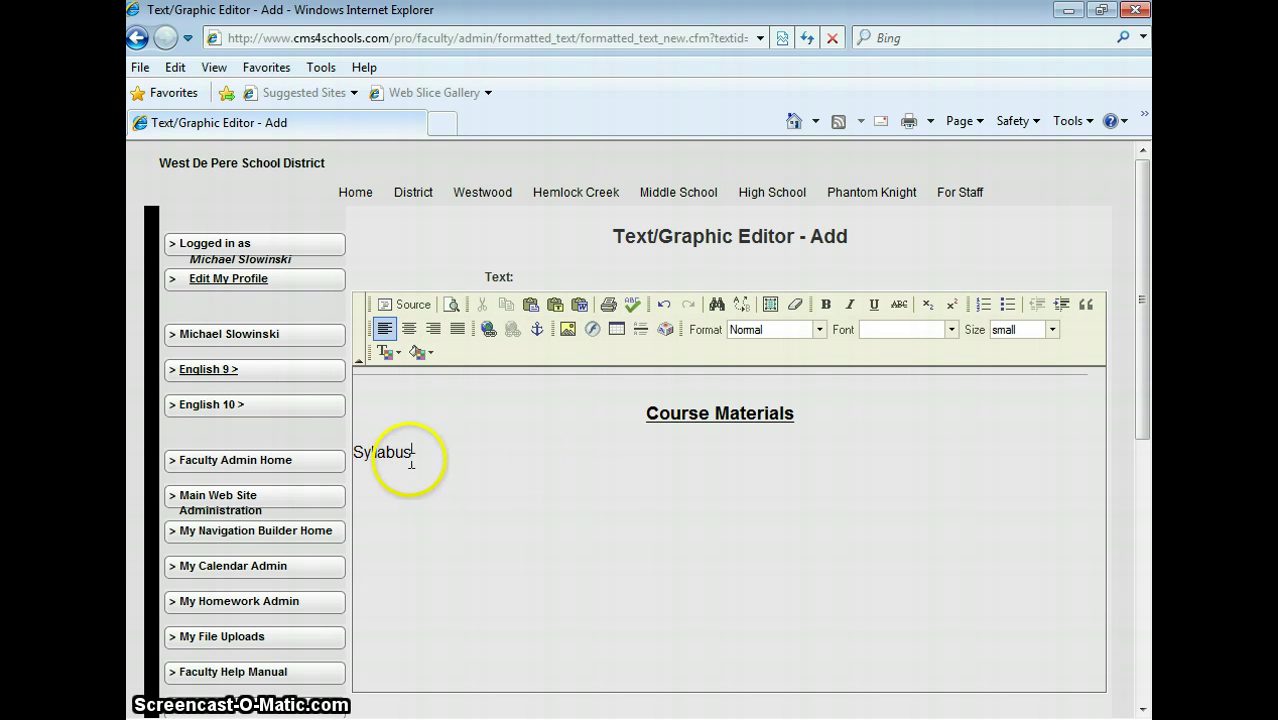
drag(412, 458, 356, 456)
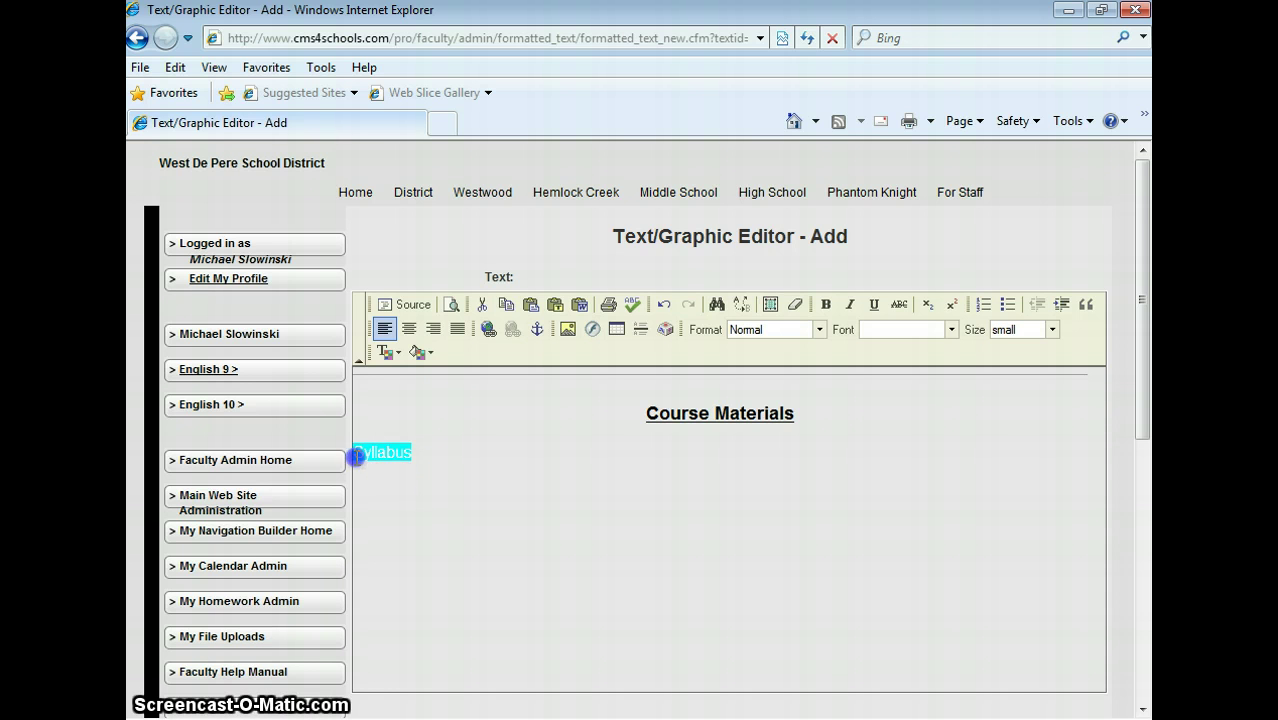
Link the word Syllabus to the pasted syllabus PDF address.
click(488, 331)
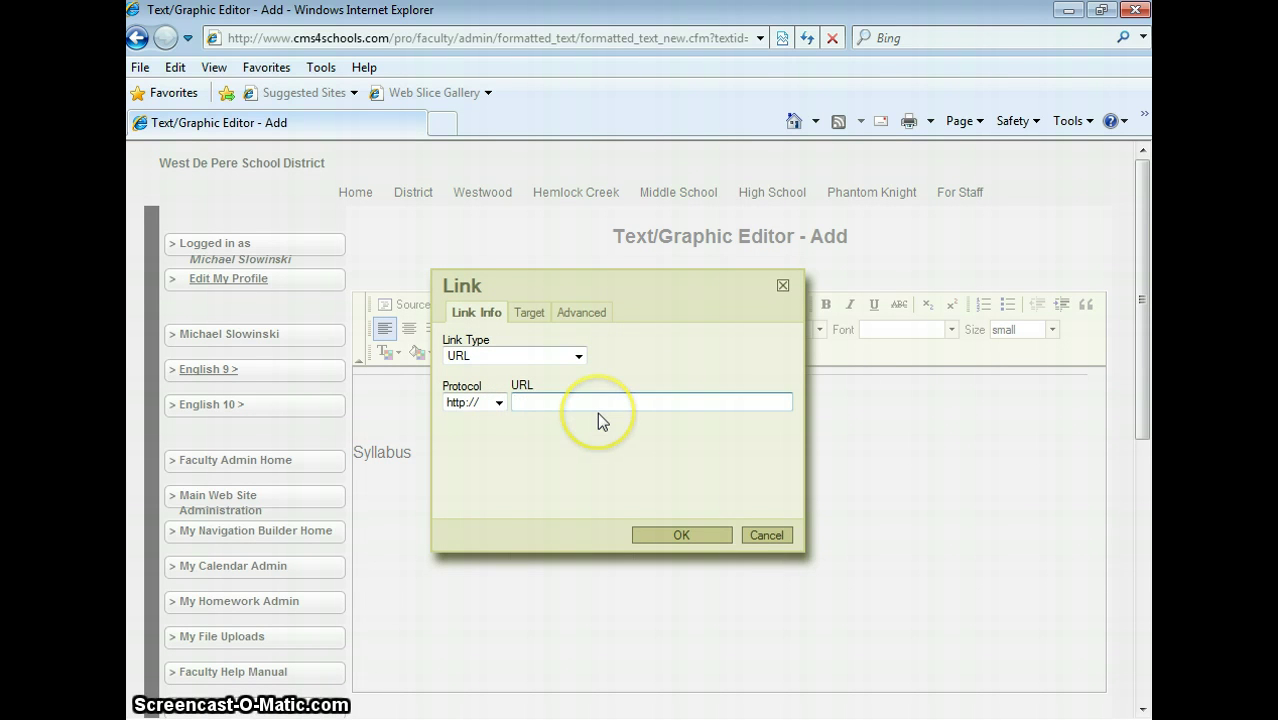
right_click(535, 403)
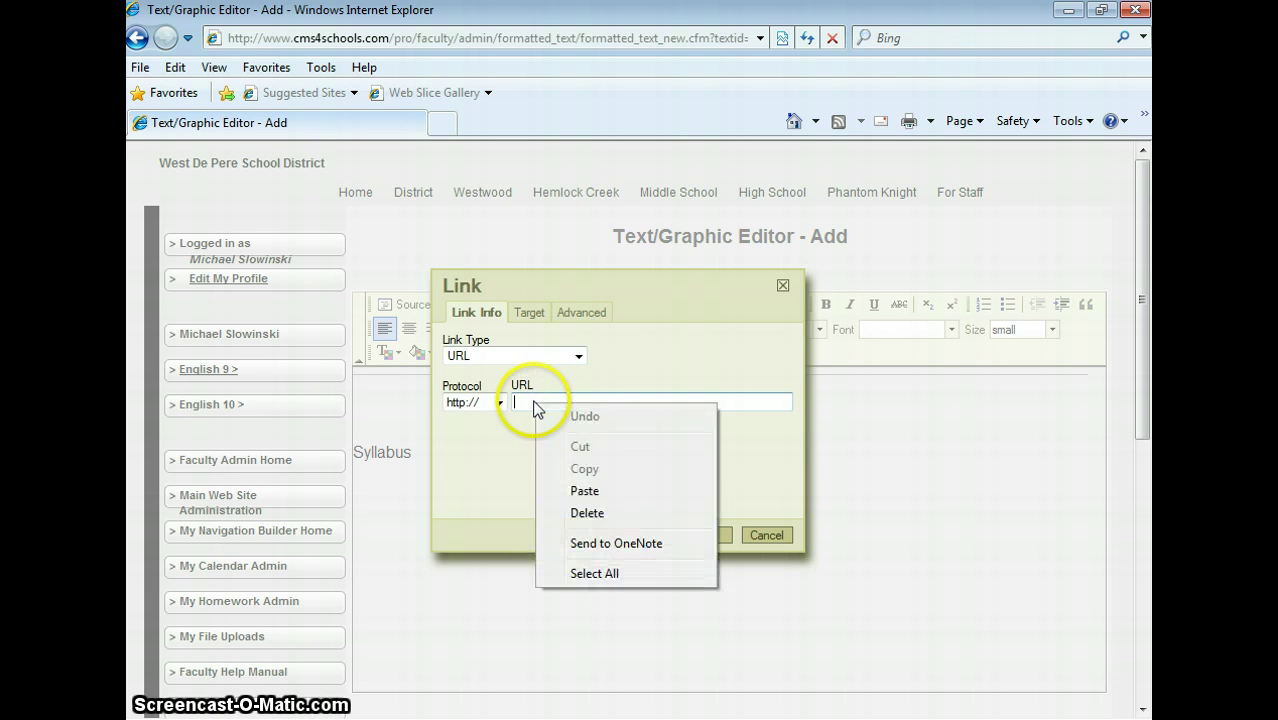
click(584, 490)
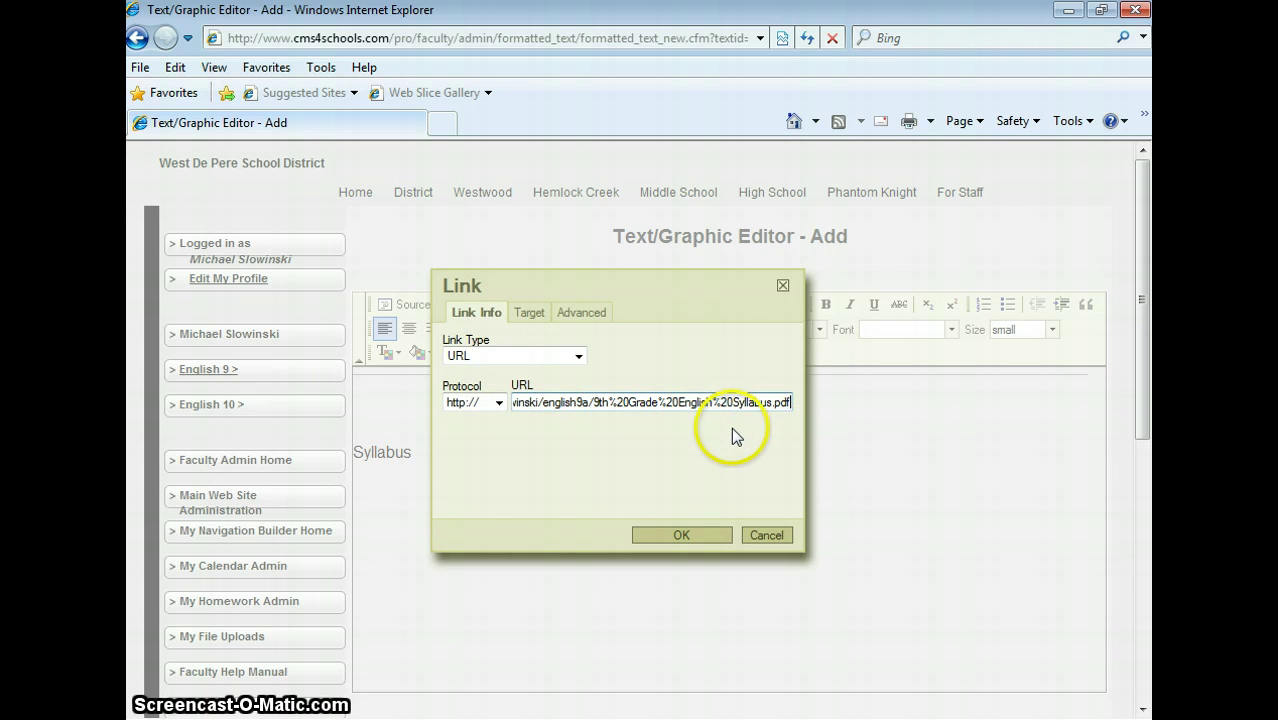
click(681, 535)
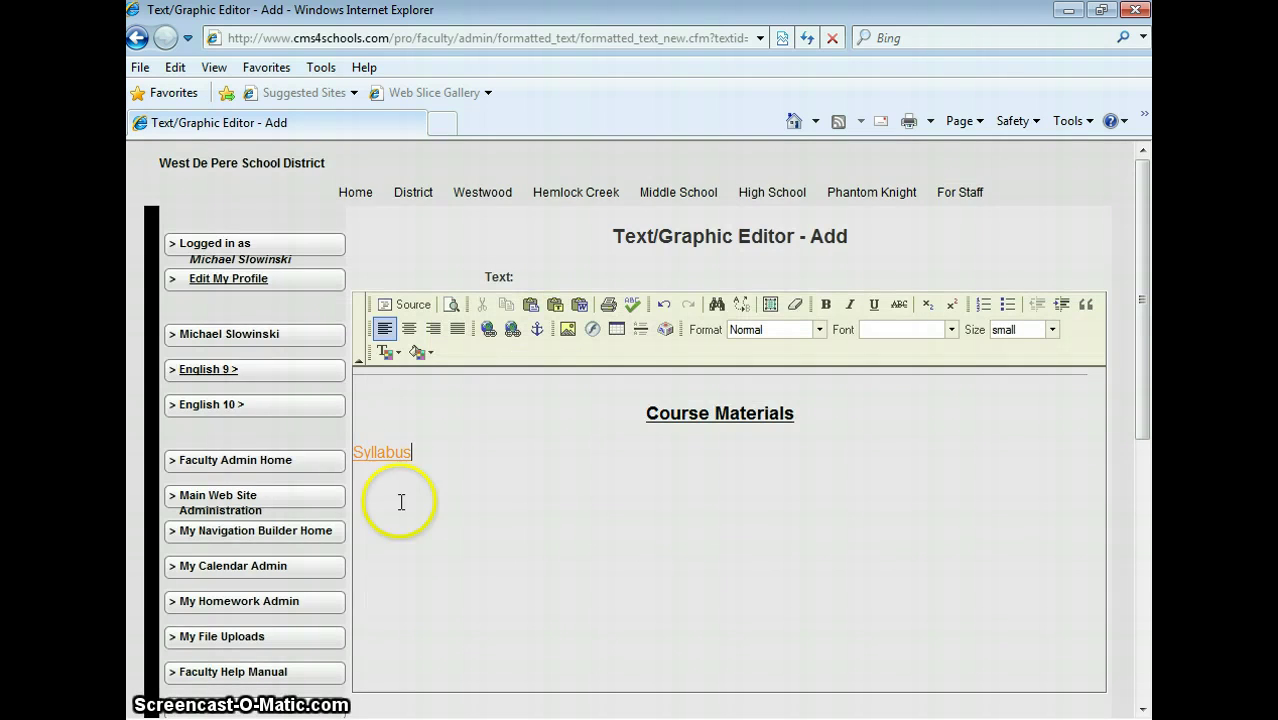
click(412, 455)
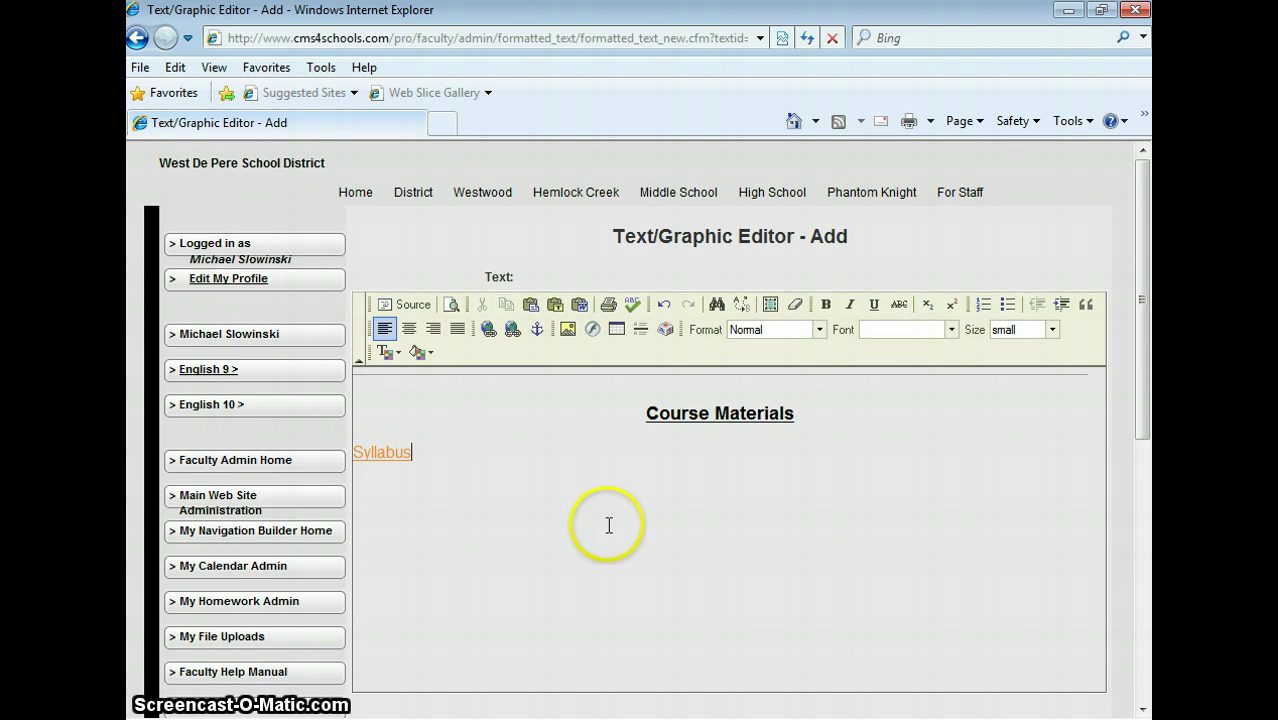
Save the text box onto the English 9 page.
scroll(611, 525, down, 3)
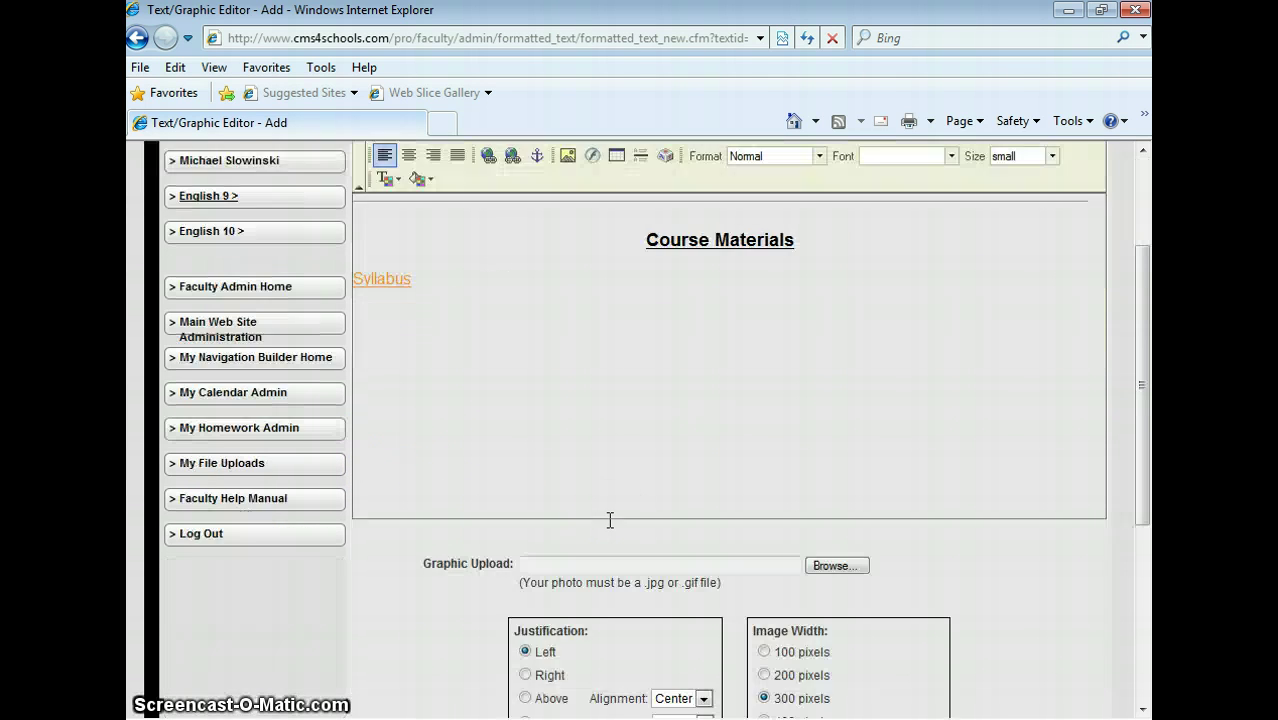
scroll(607, 519, down, 3)
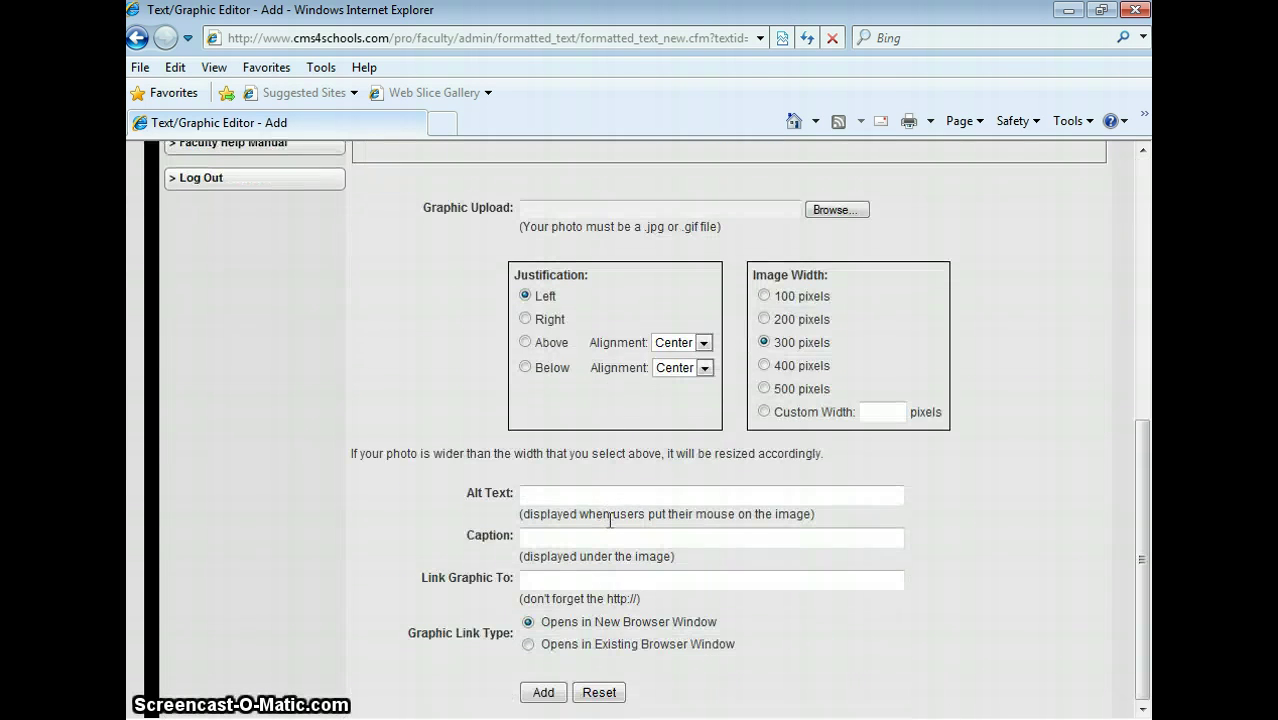
click(557, 690)
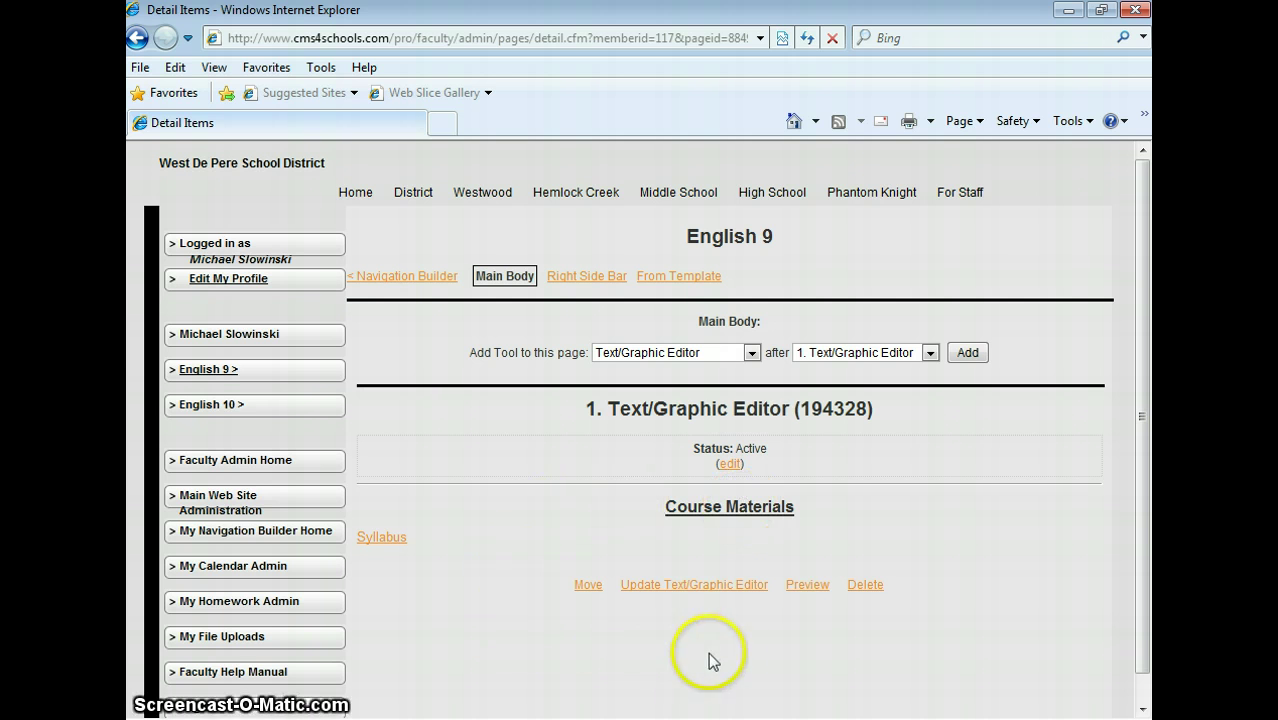
Preview the English 9 page full-screen and open the syllabus PDF via its Syllabus link.
click(810, 588)
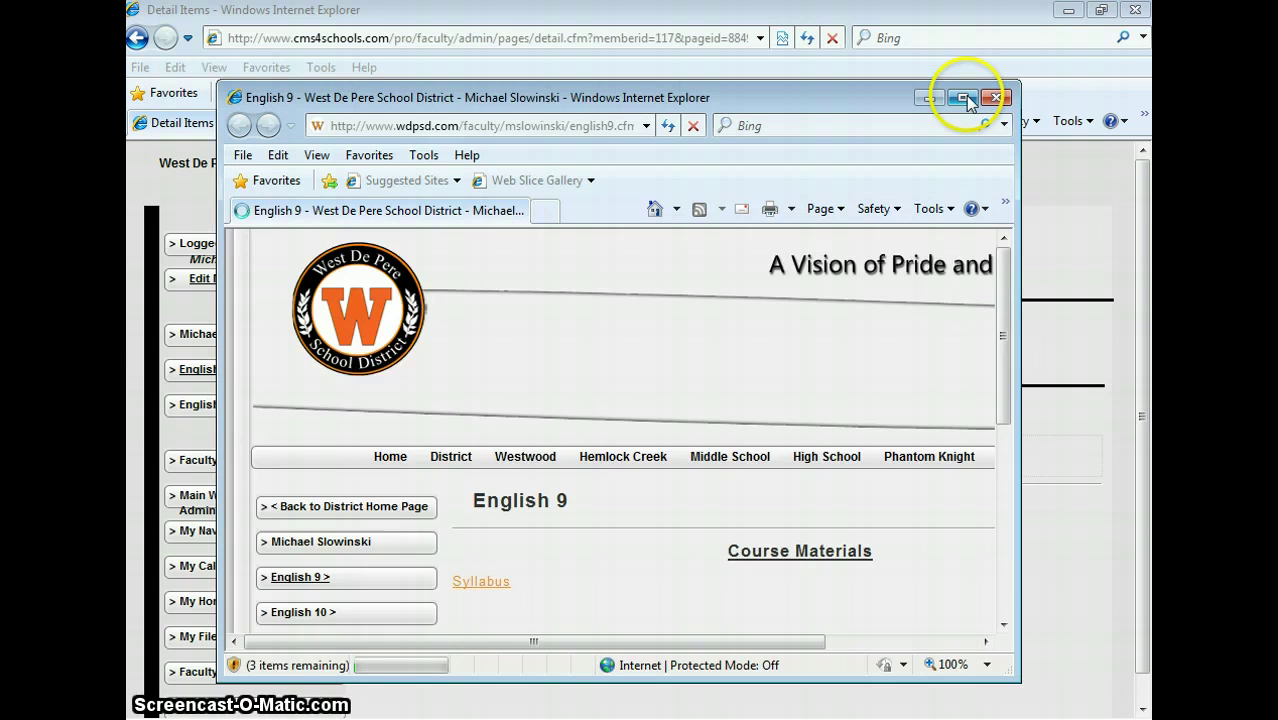
click(963, 98)
scroll(1141, 360, up, 5)
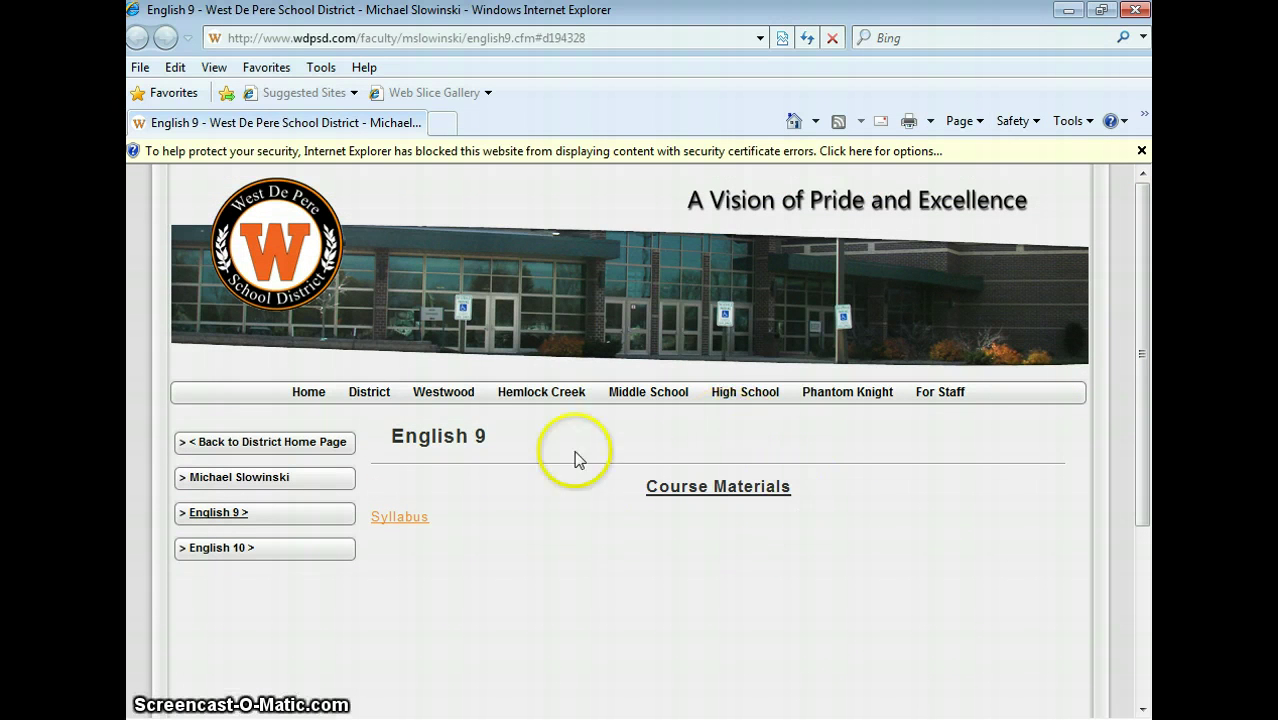
click(409, 516)
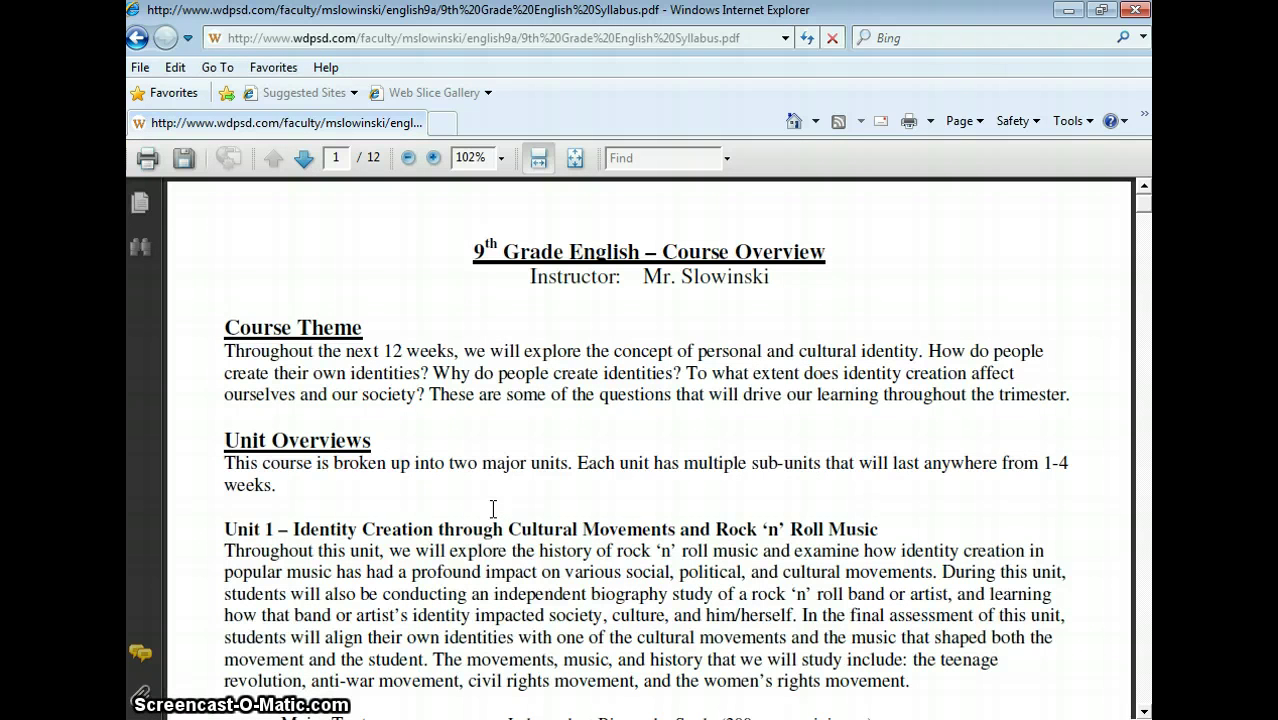